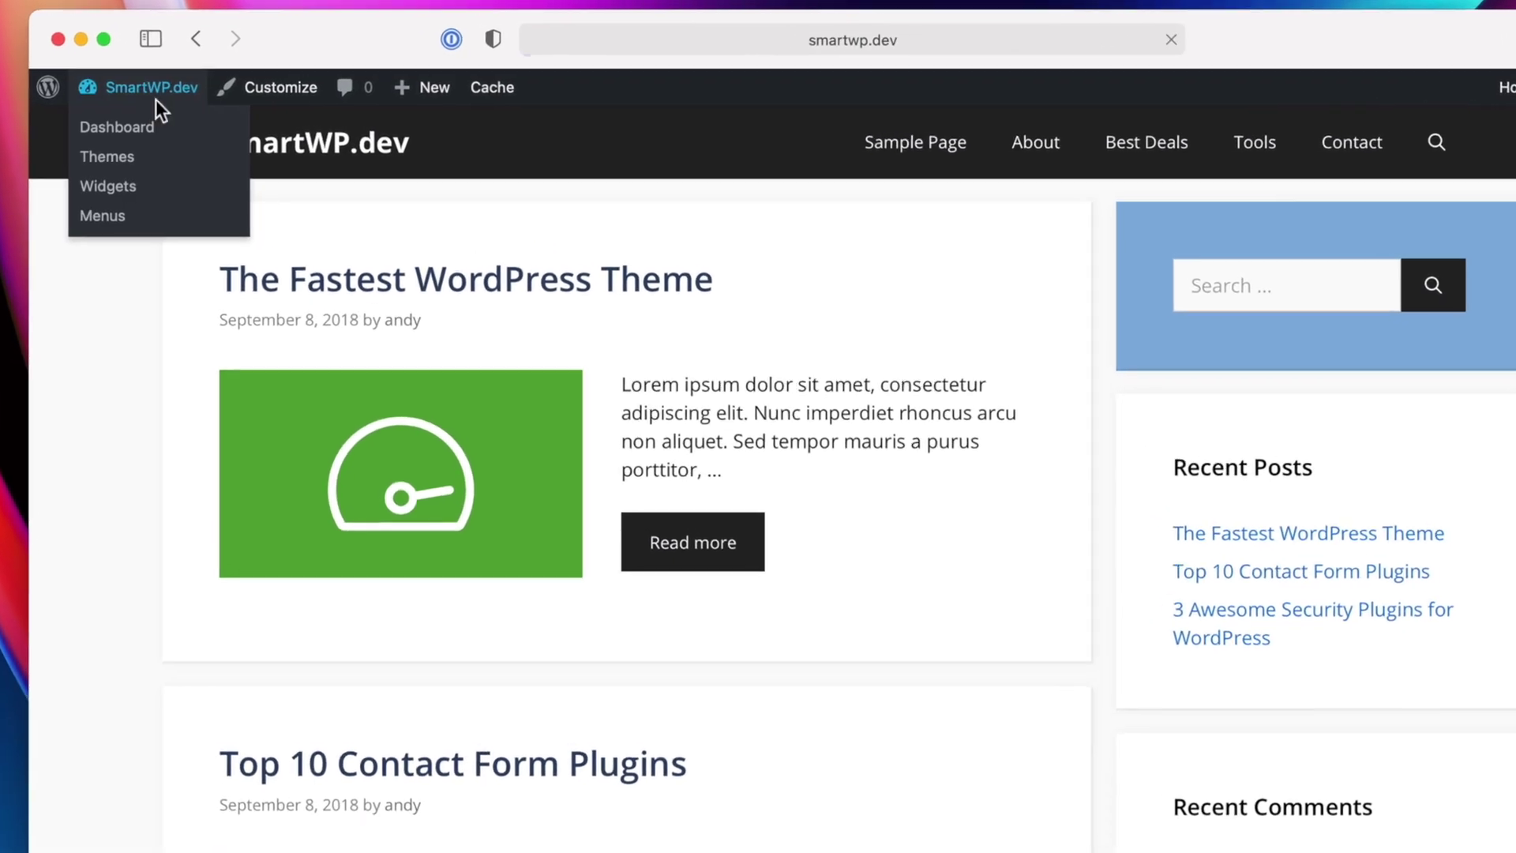
# Go from the SmartWP.dev front-end homepage to the WordPress admin dashboard.
pyautogui.moveTo(186, 94)
pyautogui.click(156, 95)
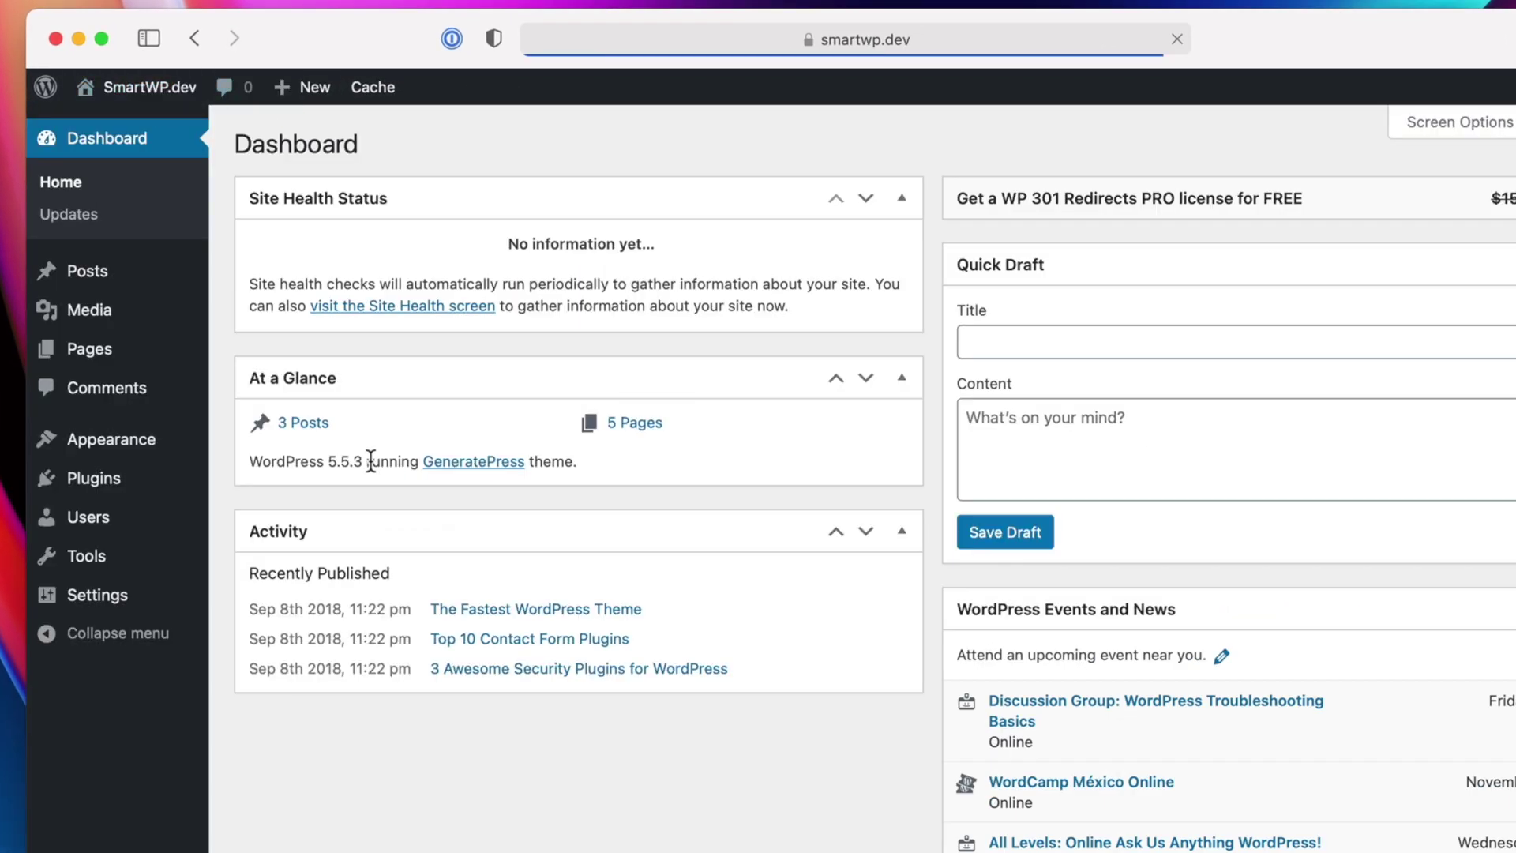
pyautogui.moveTo(94, 478)
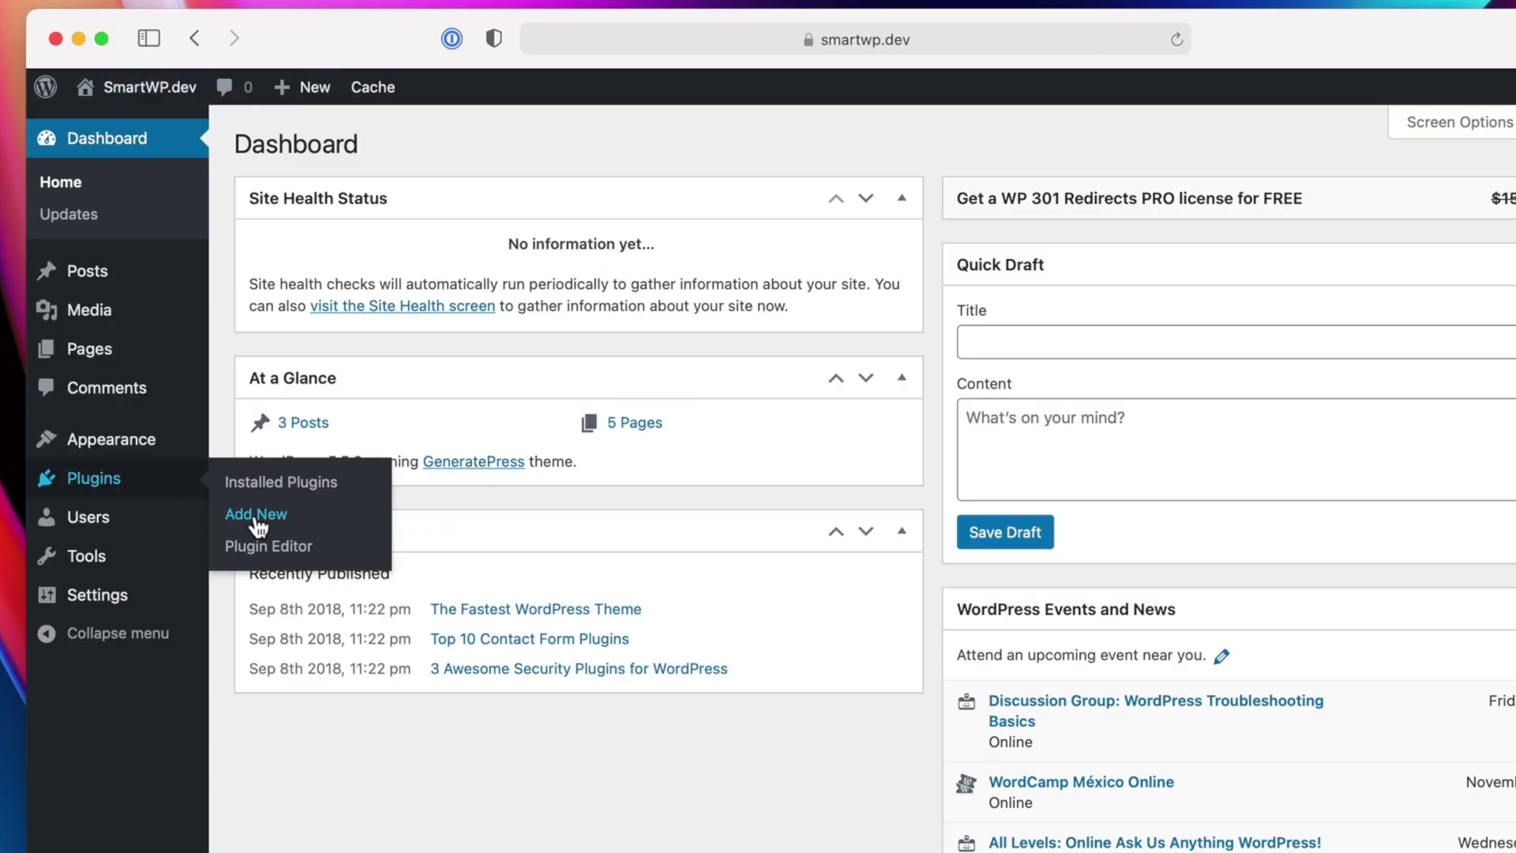
# Install and activate the Code Snippets plugin from Add New, then show the saved snippets list.
pyautogui.click(254, 523)
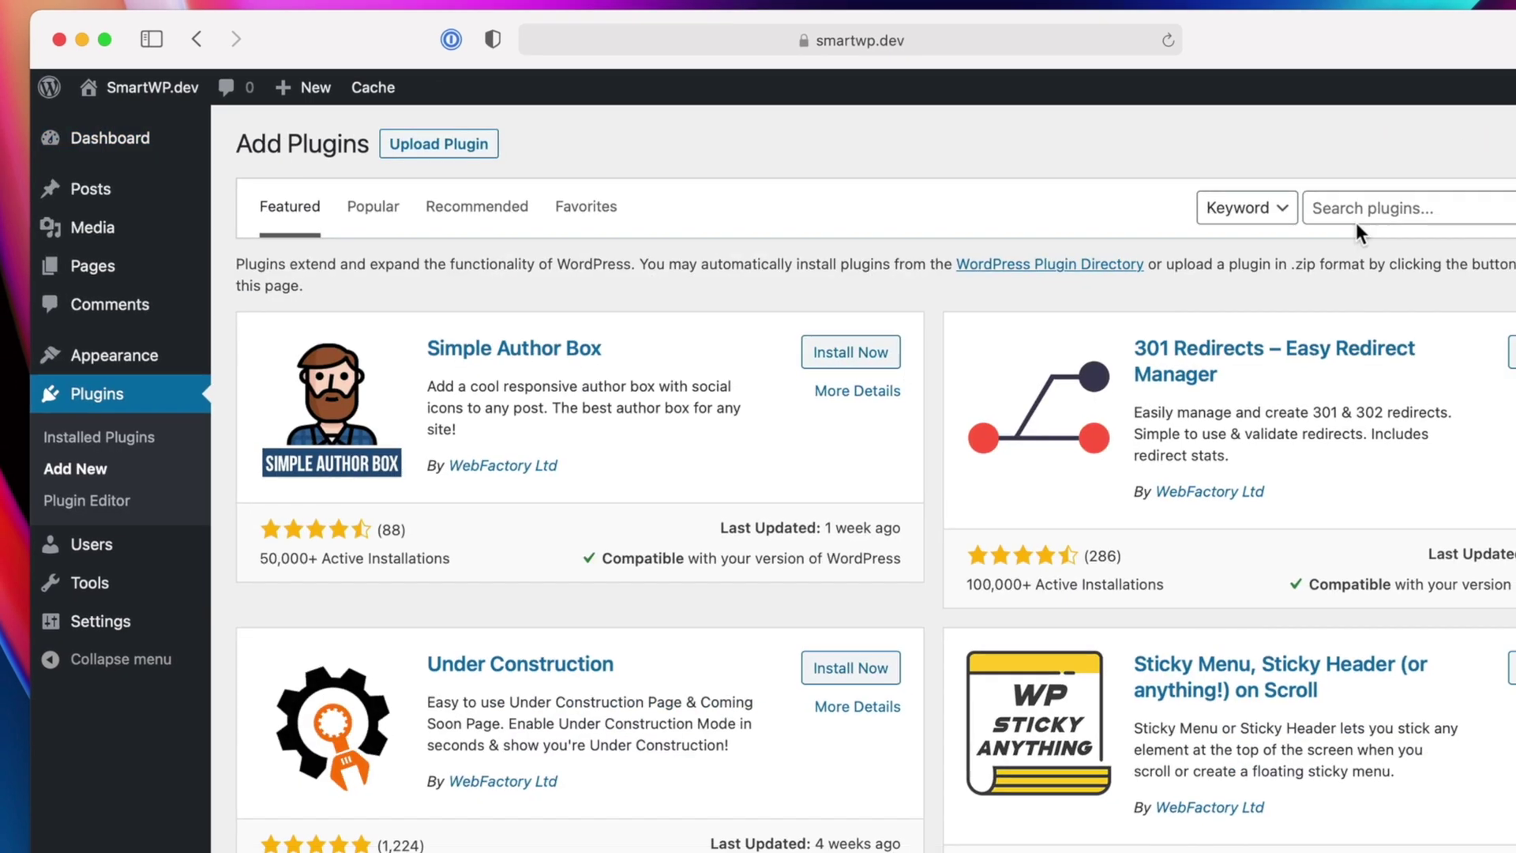
pyautogui.click(1297, 203)
pyautogui.write('cod')
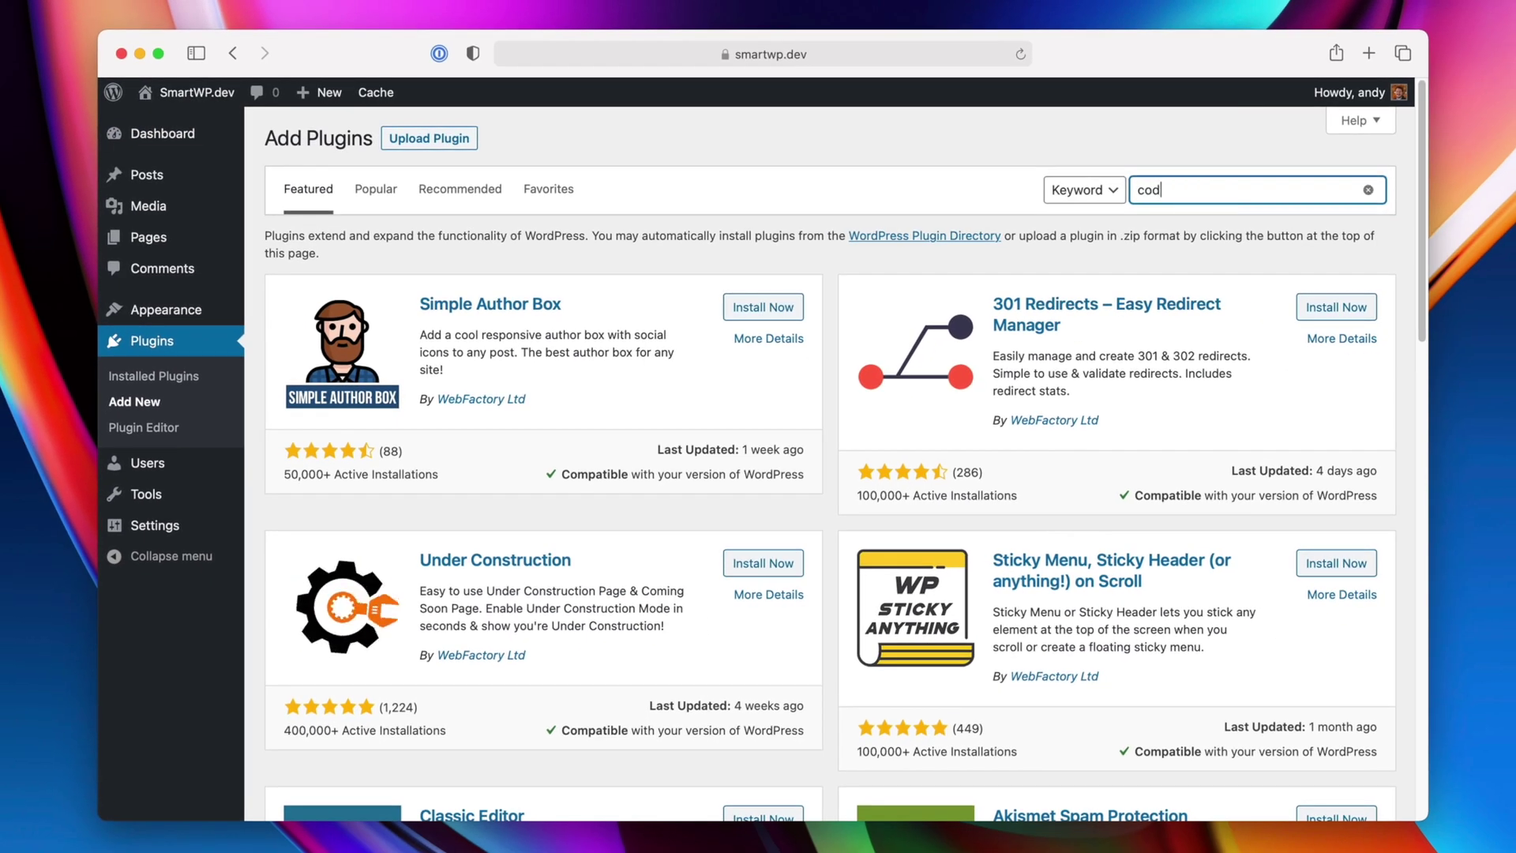
pyautogui.write('e snippet')
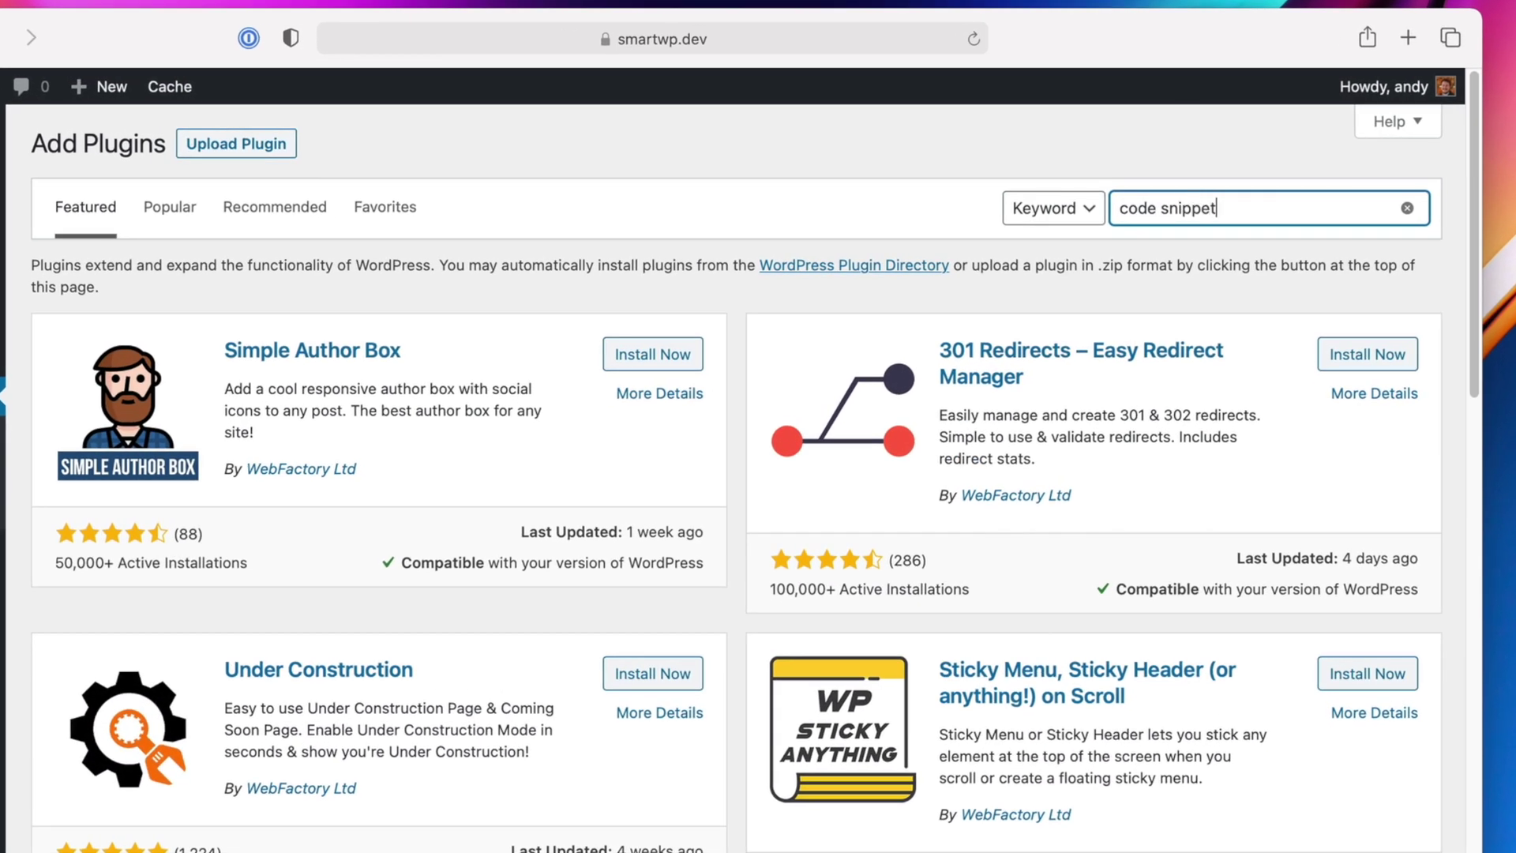
pyautogui.write('s')
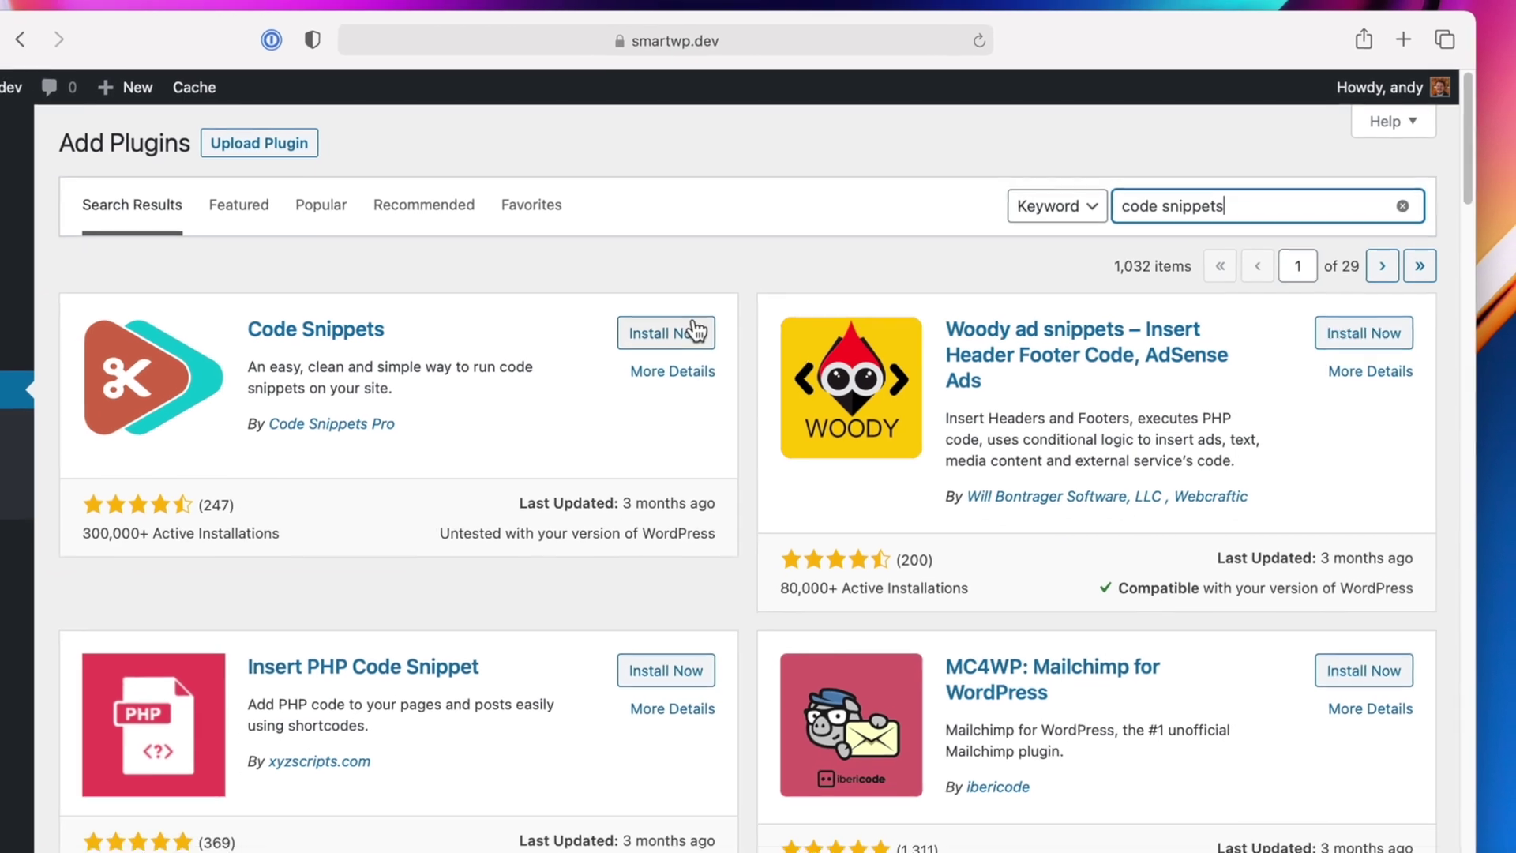
pyautogui.click(653, 340)
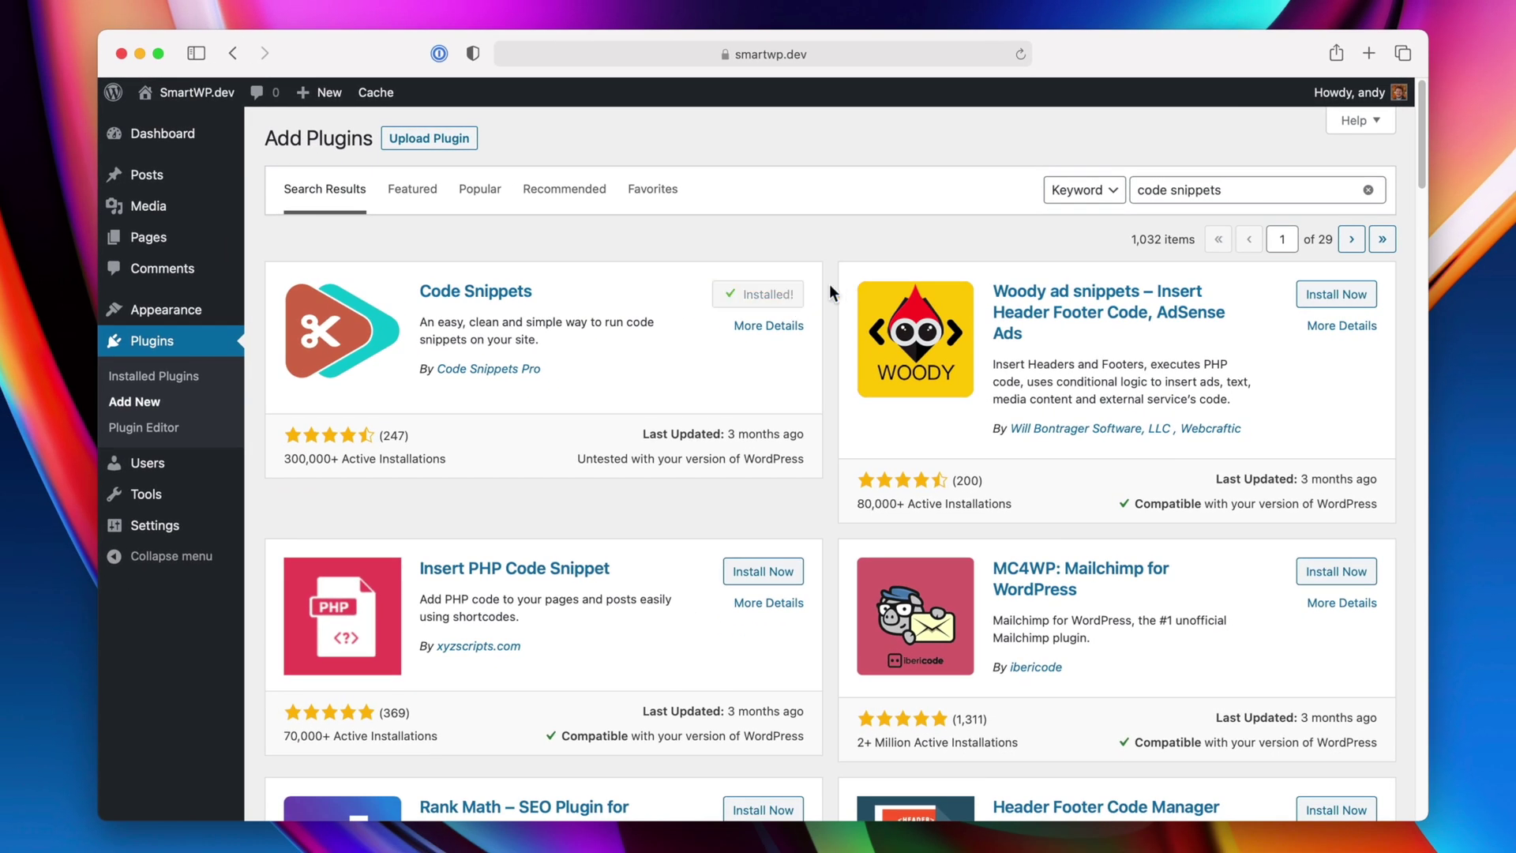
pyautogui.click(771, 294)
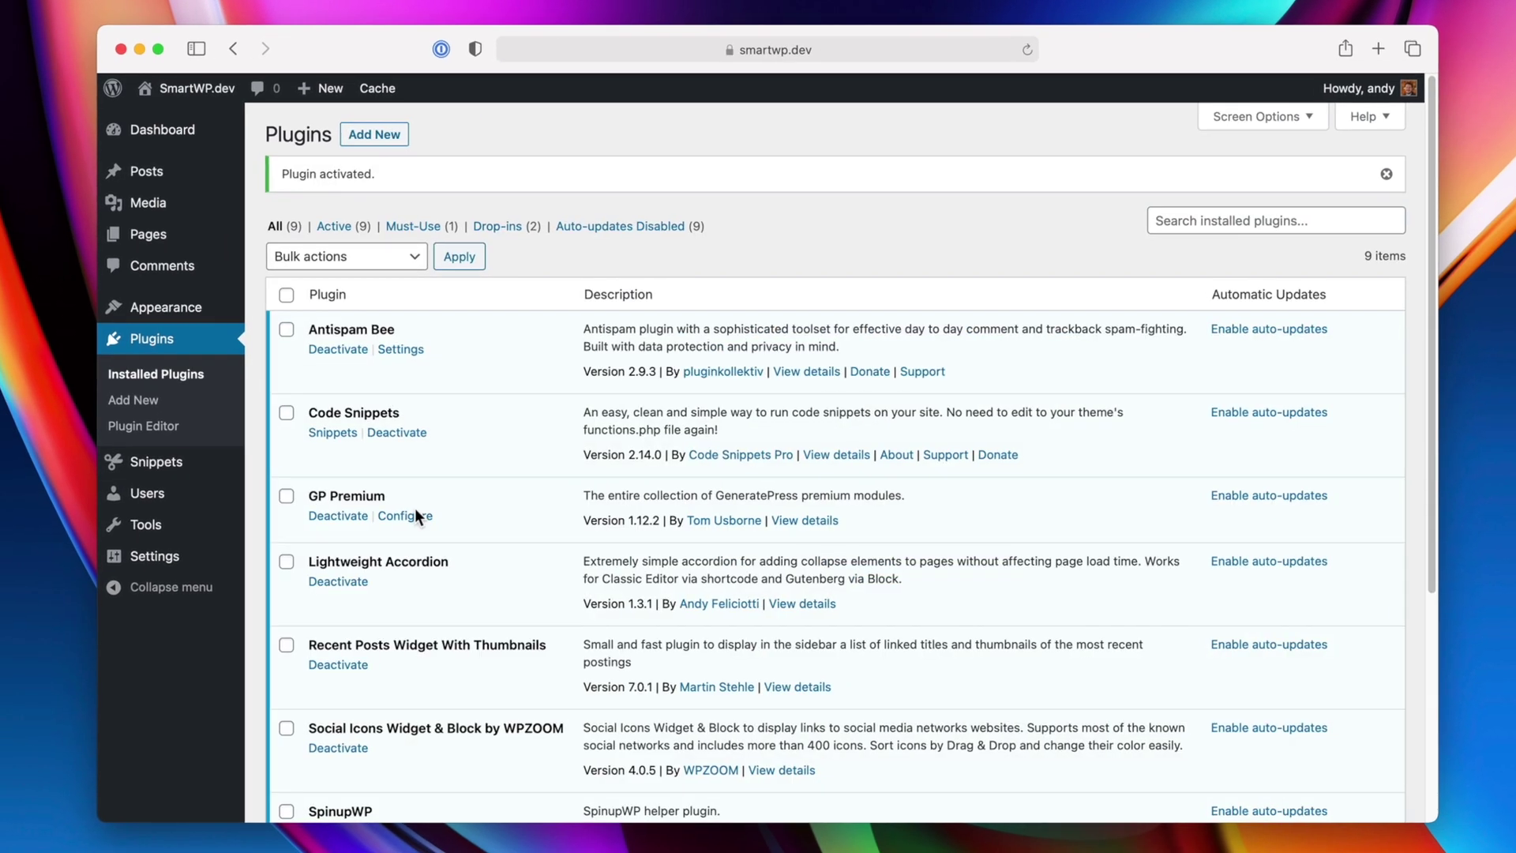
pyautogui.moveTo(149, 426)
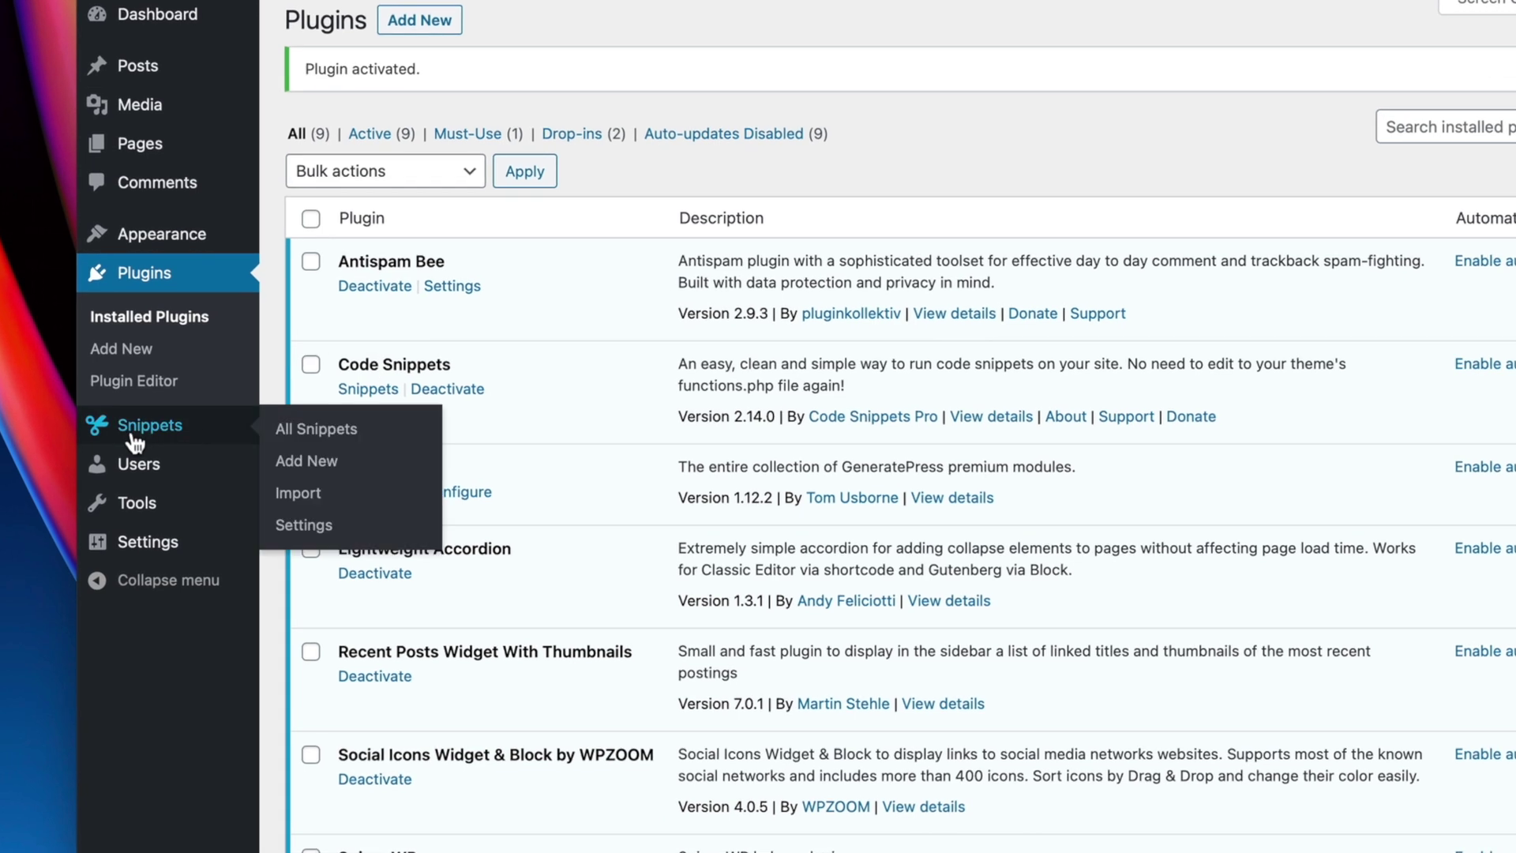
pyautogui.click(156, 430)
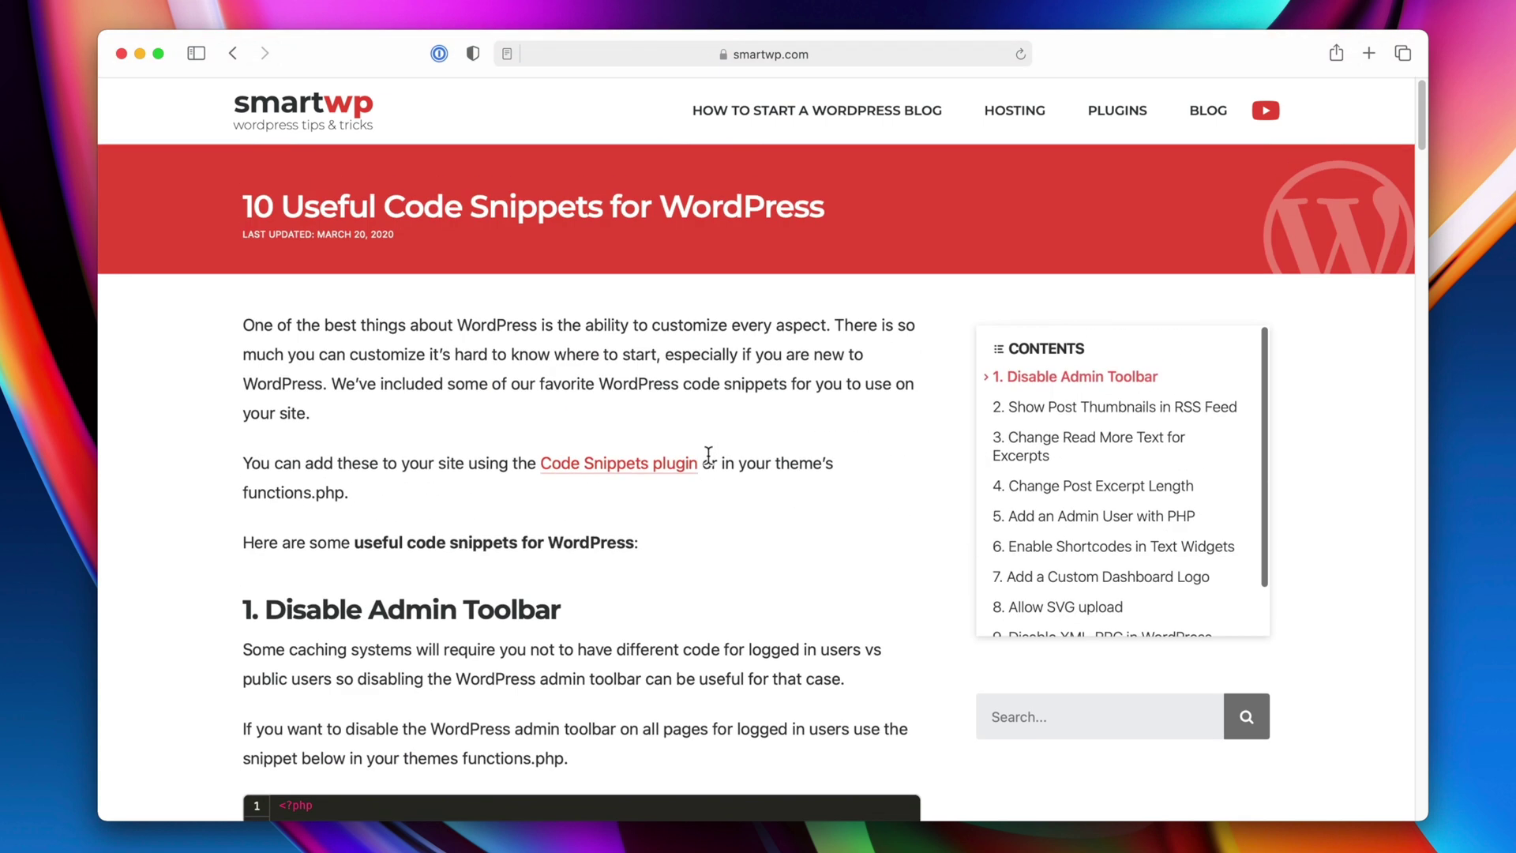
pyautogui.scroll(-3, 882, 479)
pyautogui.scroll(-1, 649, 509)
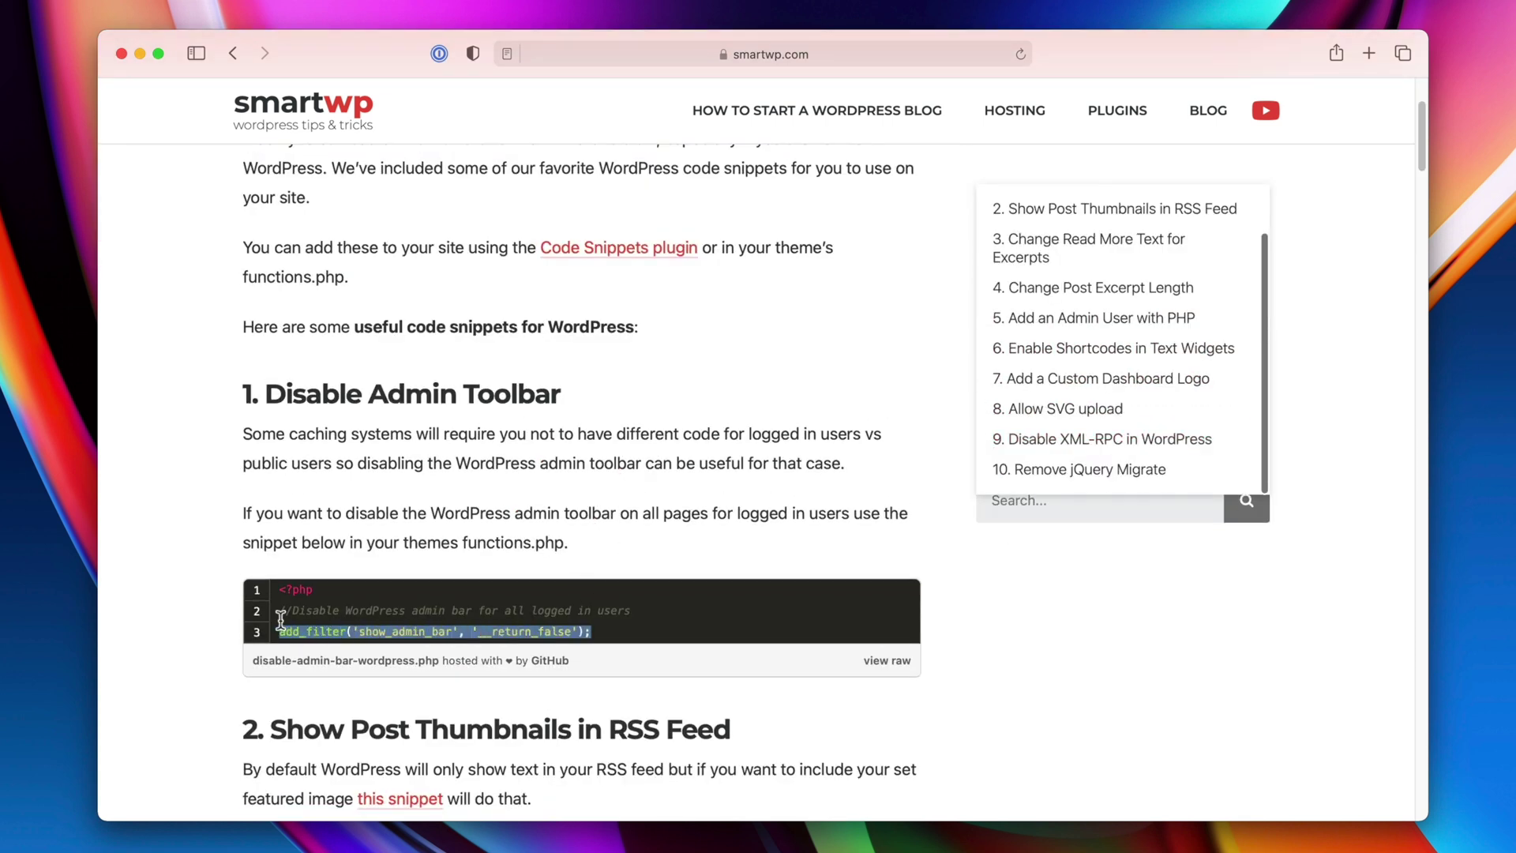
# Select the disable-admin-toolbar snippet's comment and code lines in the SmartWP article.
pyautogui.moveTo(281, 618); pyautogui.dragTo(275, 620)
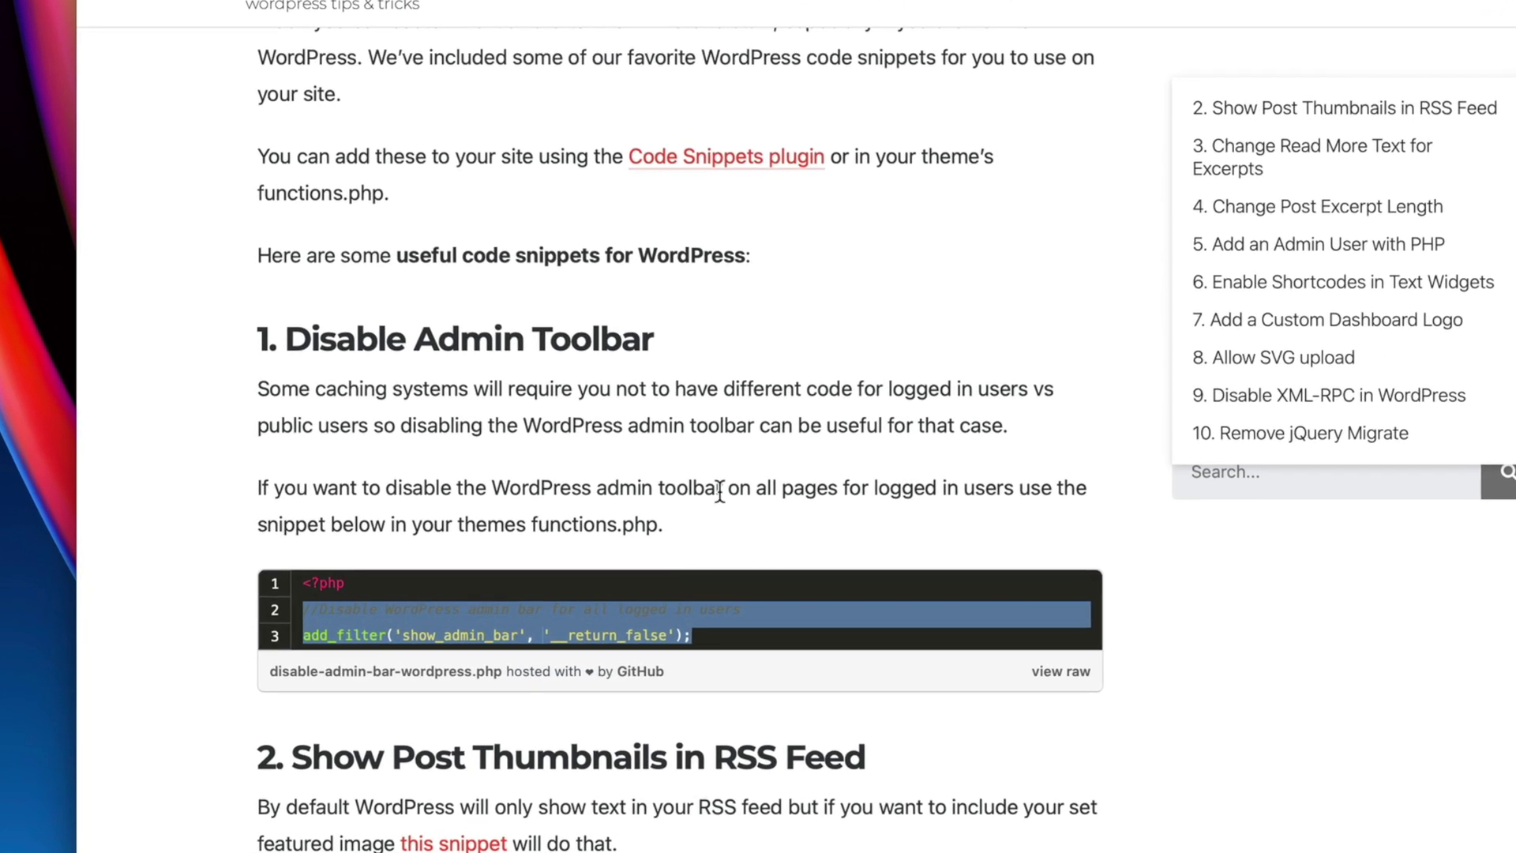
pyautogui.scroll(-3, 830, 463)
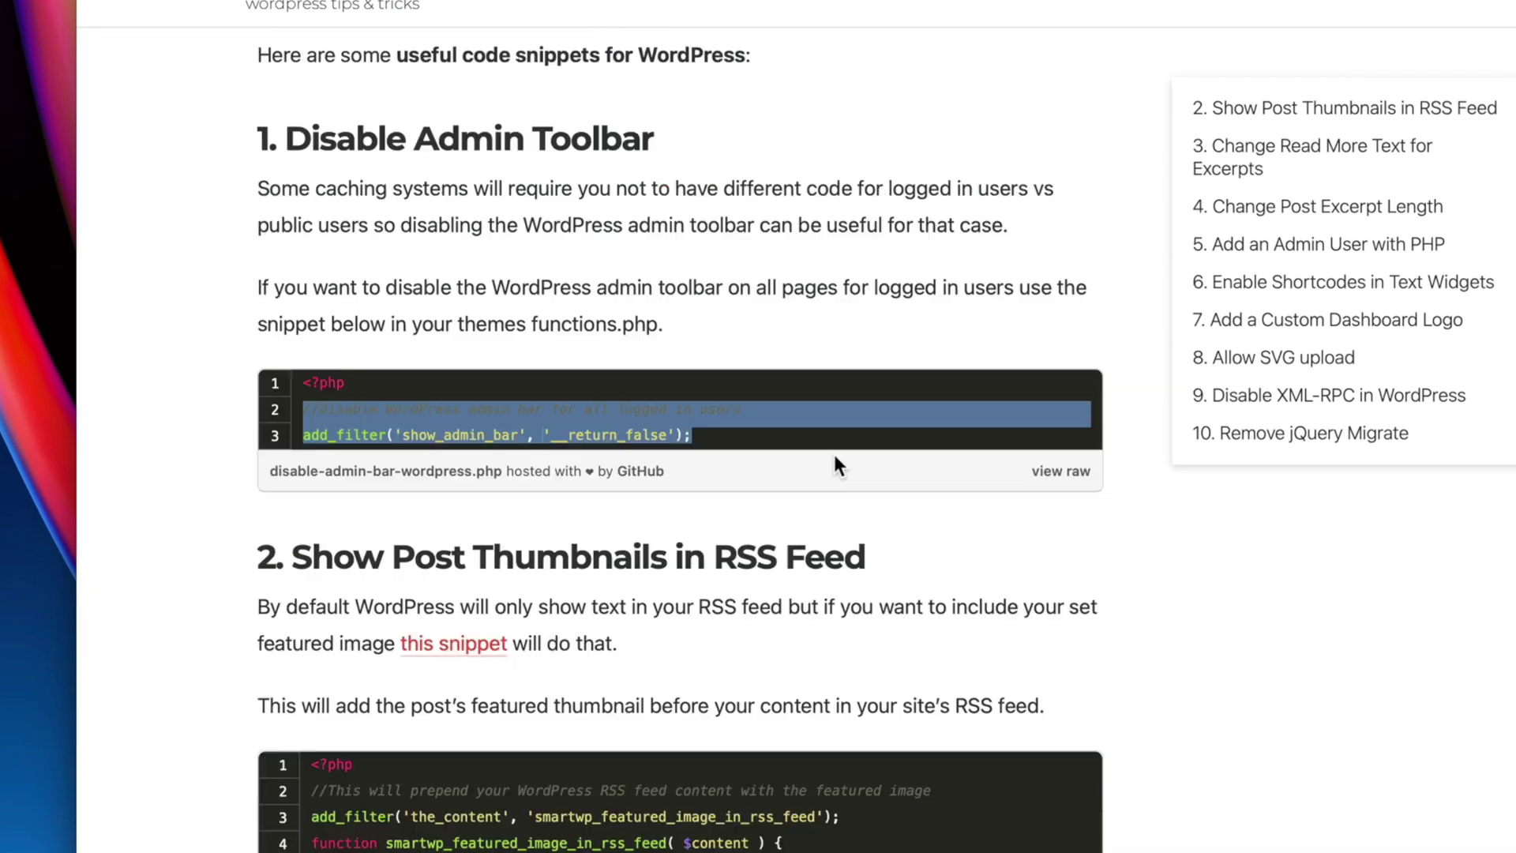
pyautogui.scroll(-5, 1168, 474)
pyautogui.scroll(-1, 1161, 507)
pyautogui.scroll(-3, 1132, 515)
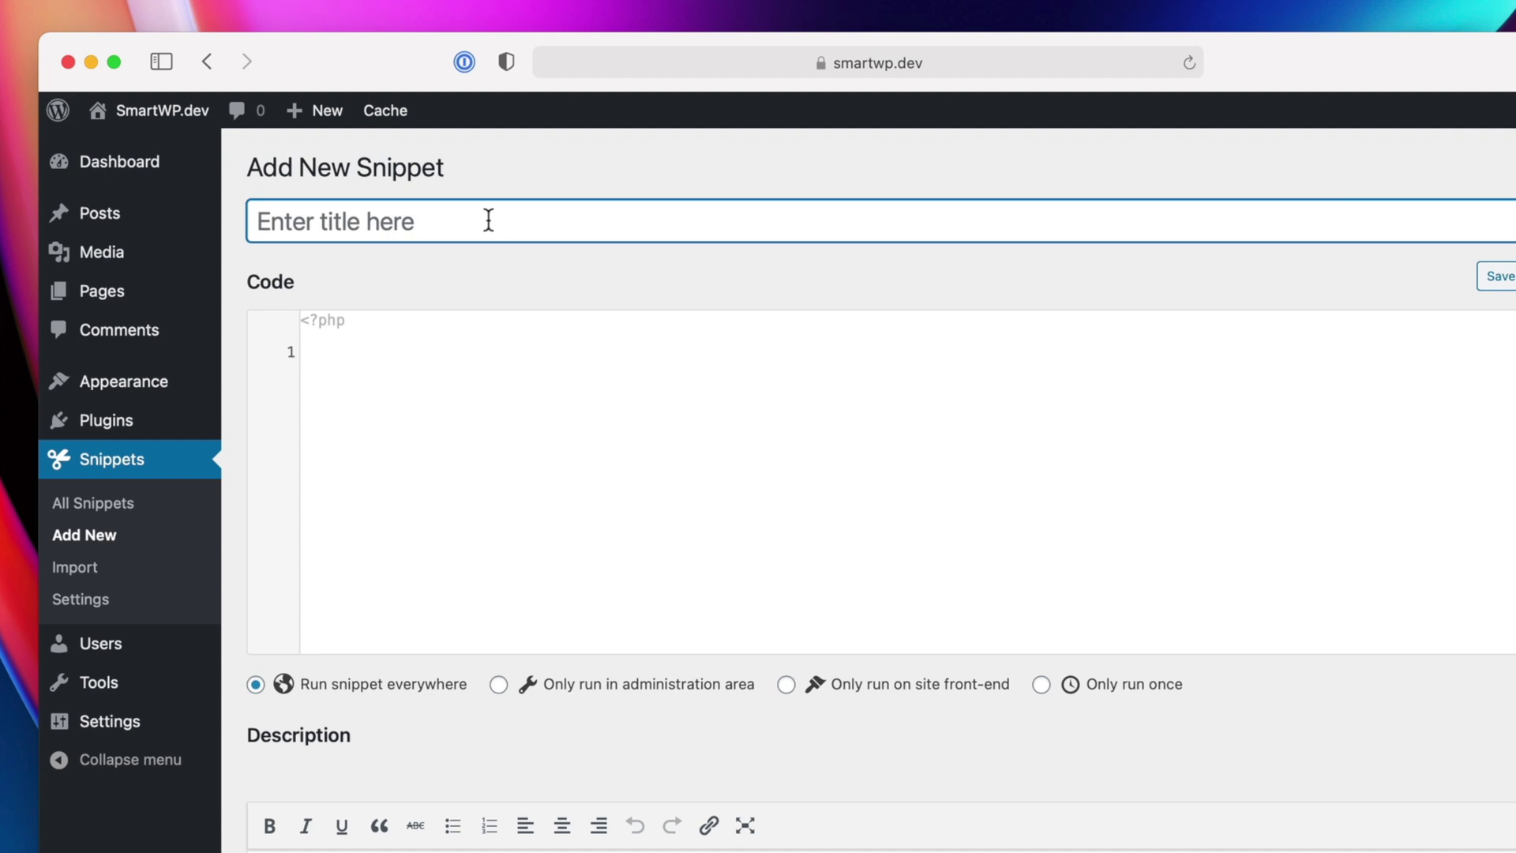
pyautogui.write('admi')
pyautogui.write('n ba')
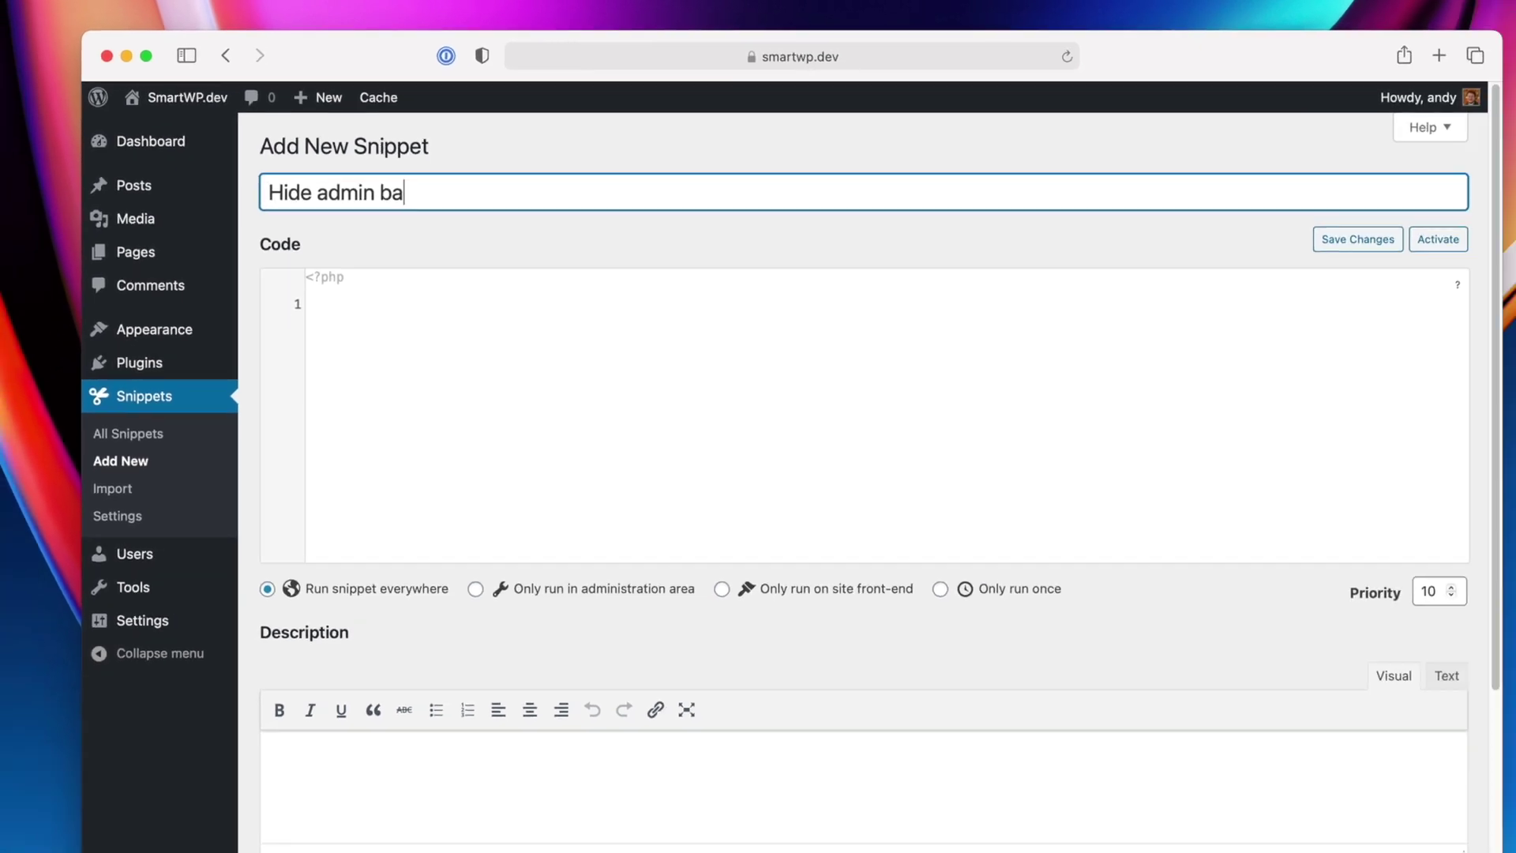
pyautogui.write('r')
# Paste the admin-bar filter code into the 'Hide admin bar' snippet, copy its comment as description, save and activate.
pyautogui.press('super+v')
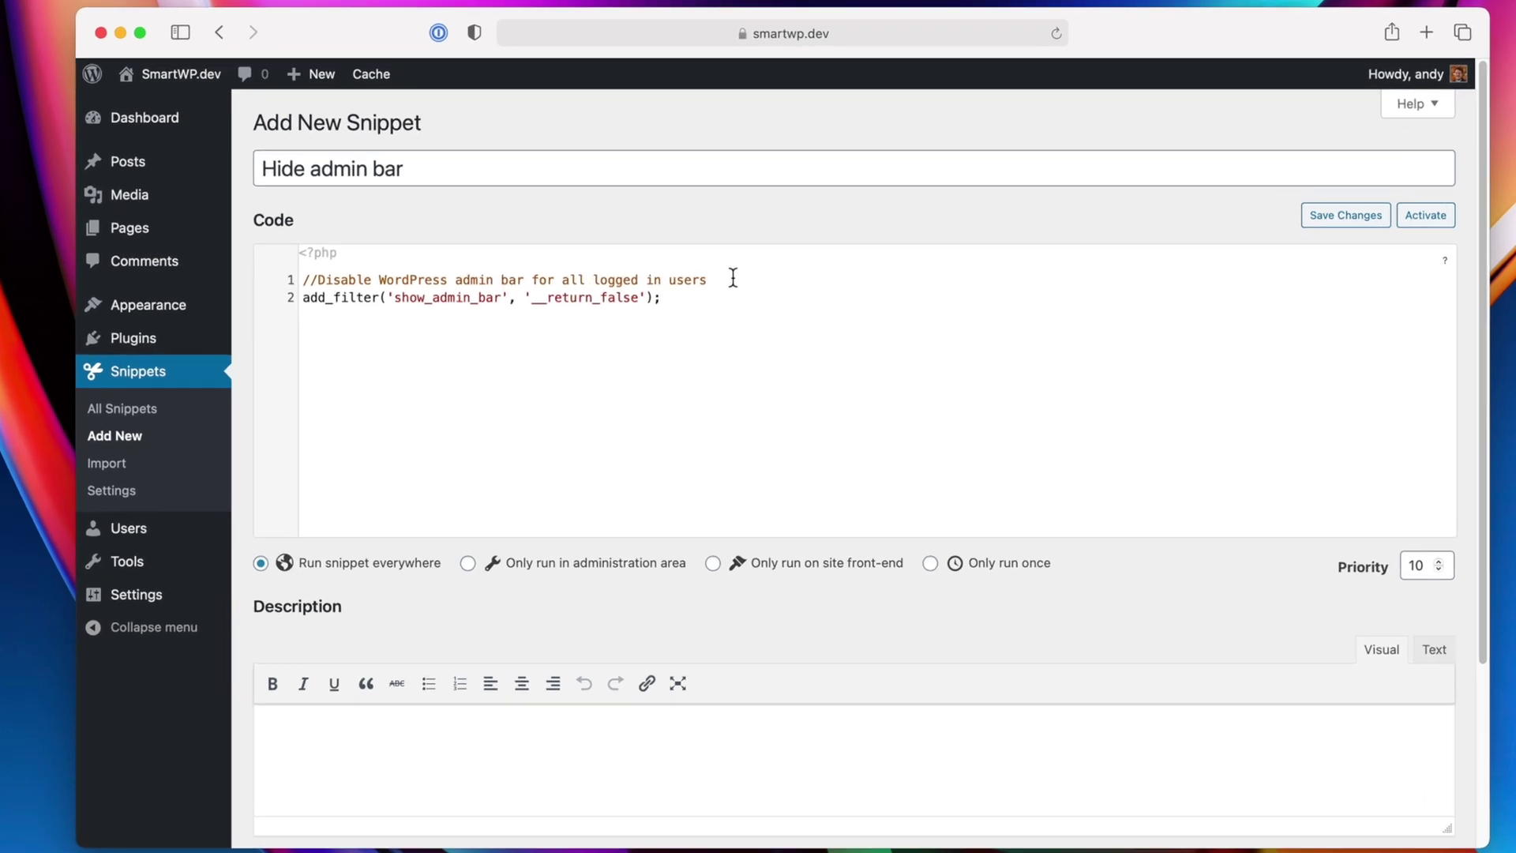
pyautogui.moveTo(731, 281); pyautogui.dragTo(310, 286)
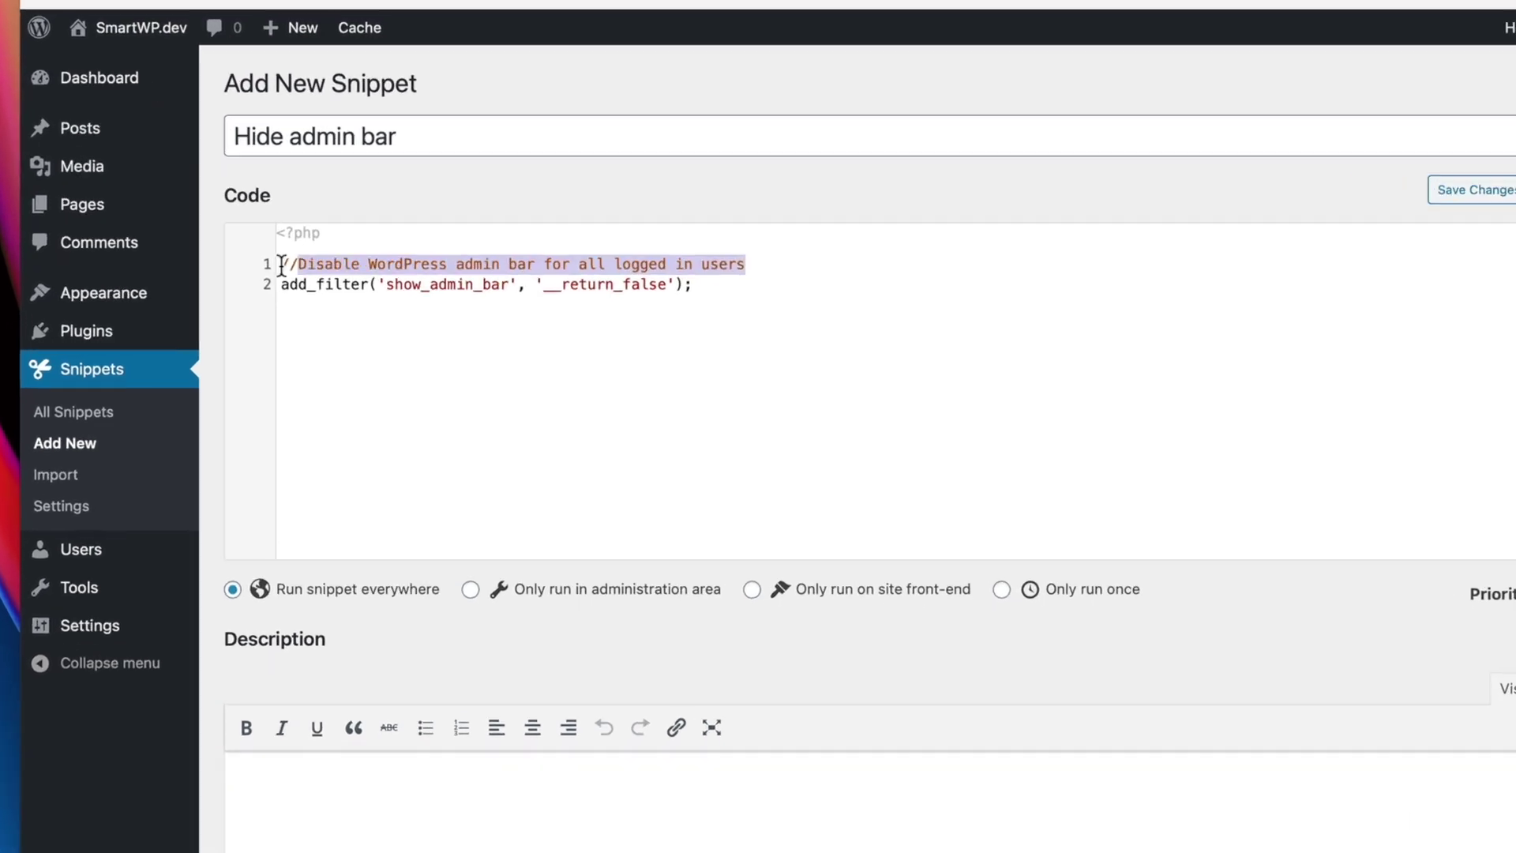
pyautogui.click(683, 420)
pyautogui.scroll(-1, 712, 355)
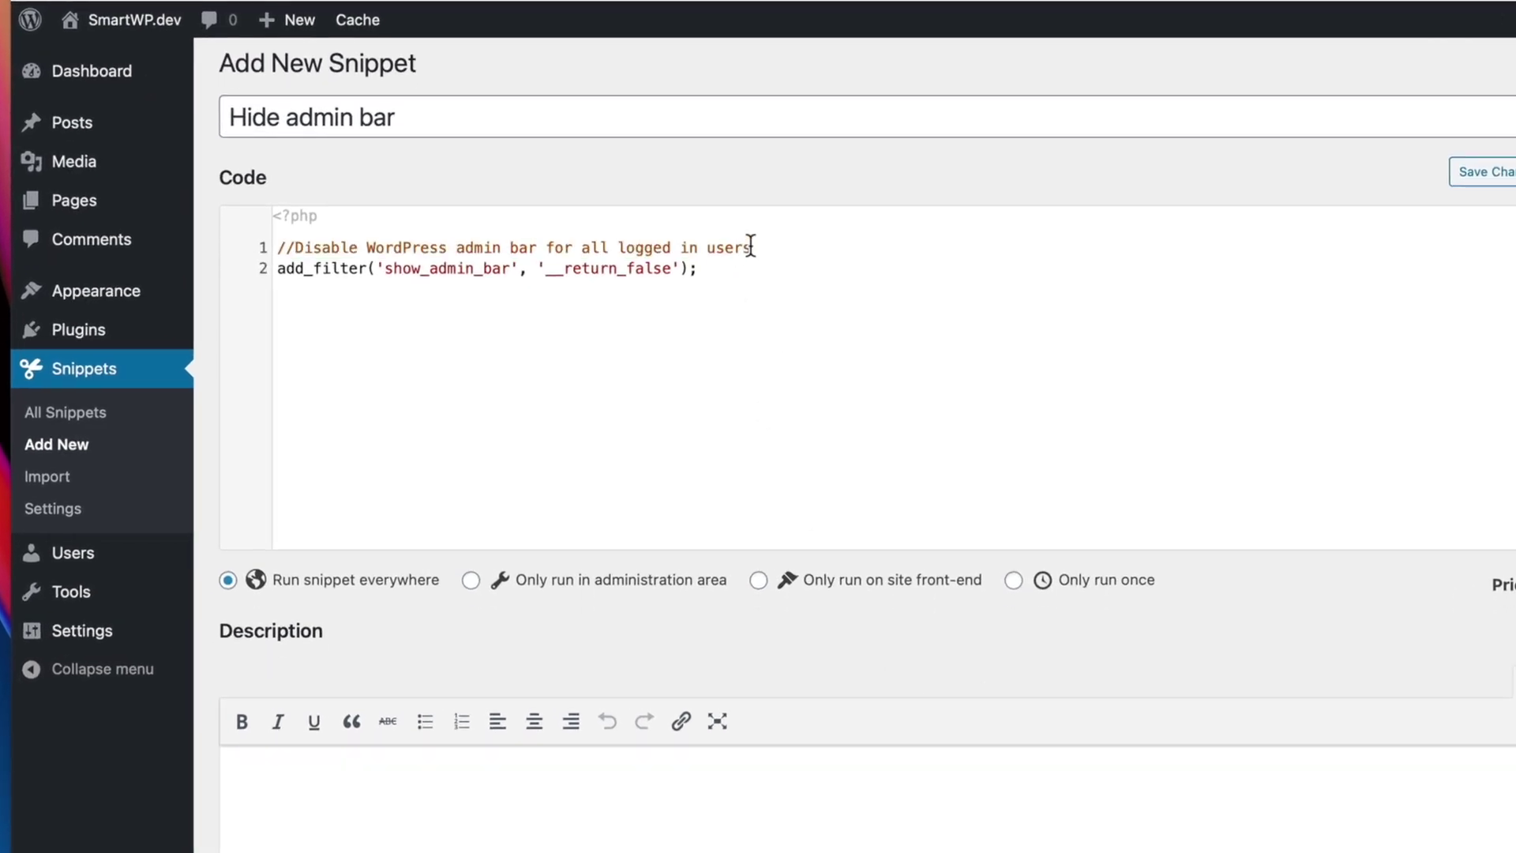
pyautogui.moveTo(751, 245); pyautogui.dragTo(380, 232)
pyautogui.scroll(-1, 417, 694)
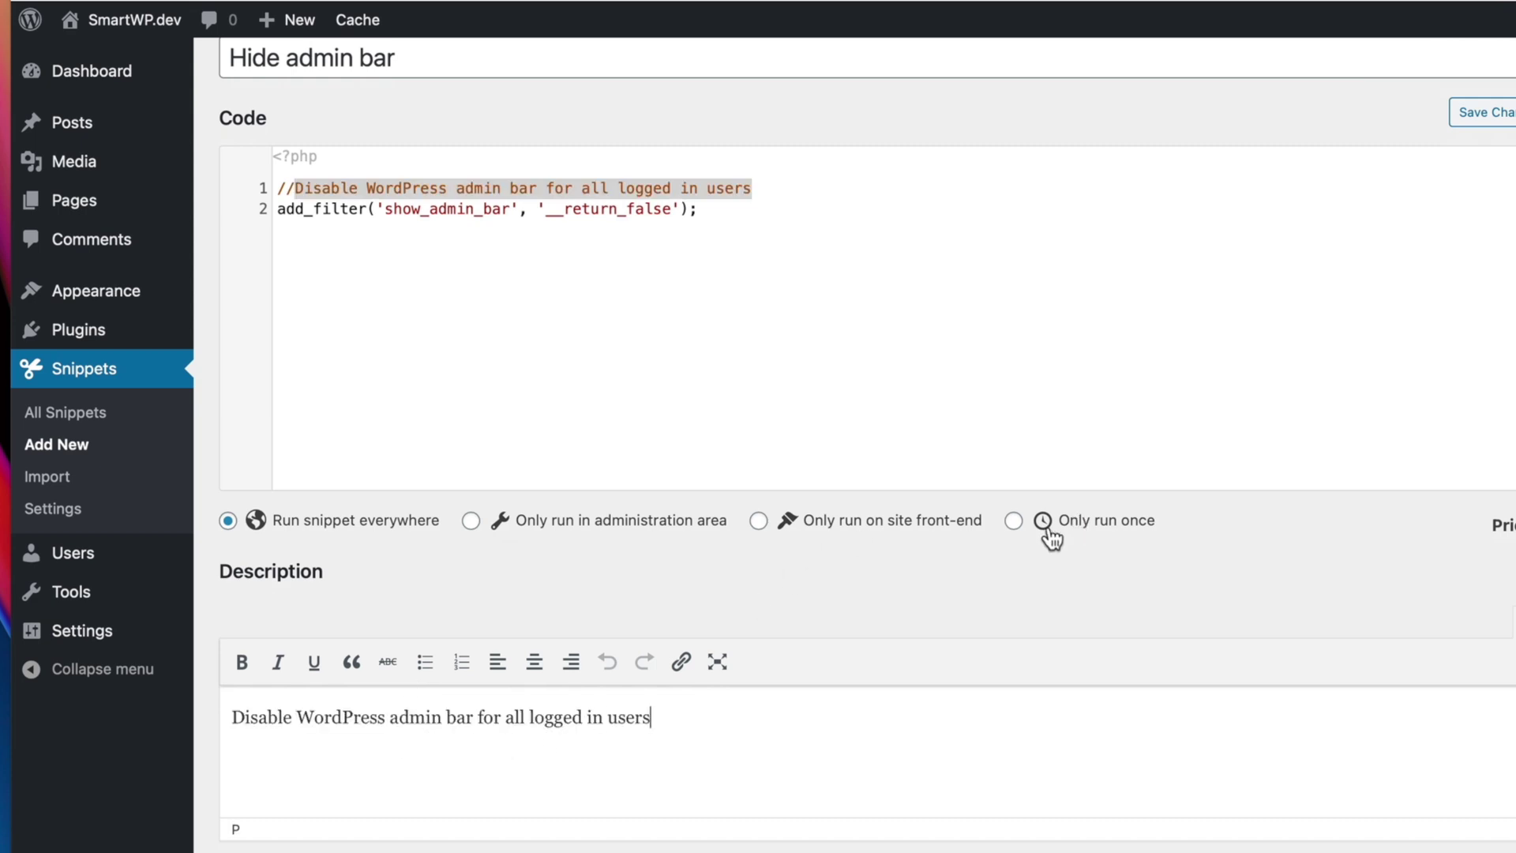
pyautogui.scroll(1, 1051, 540)
pyautogui.click(691, 368)
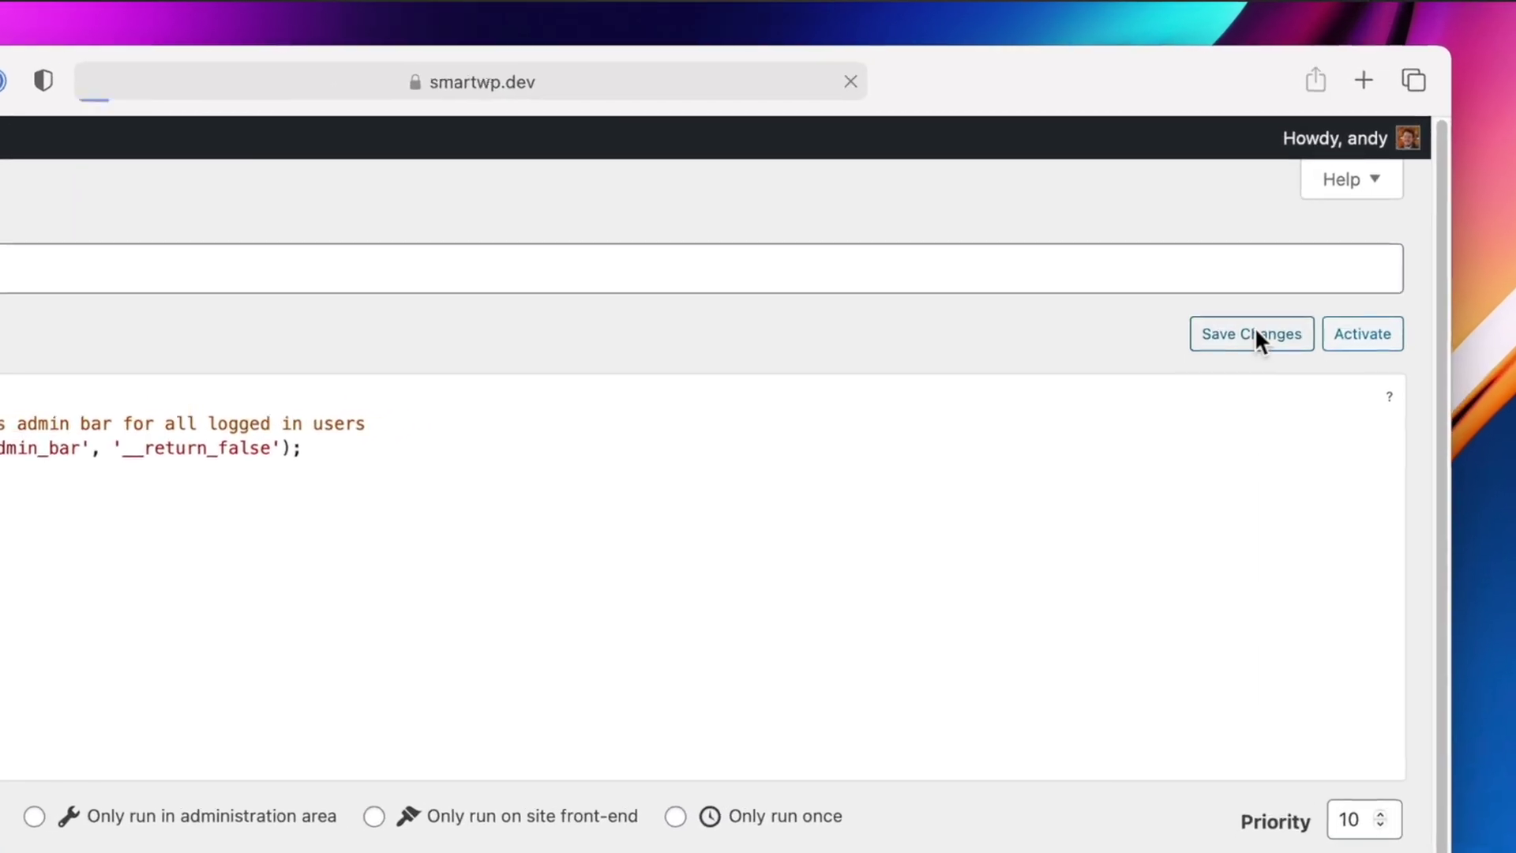
pyautogui.click(1294, 235)
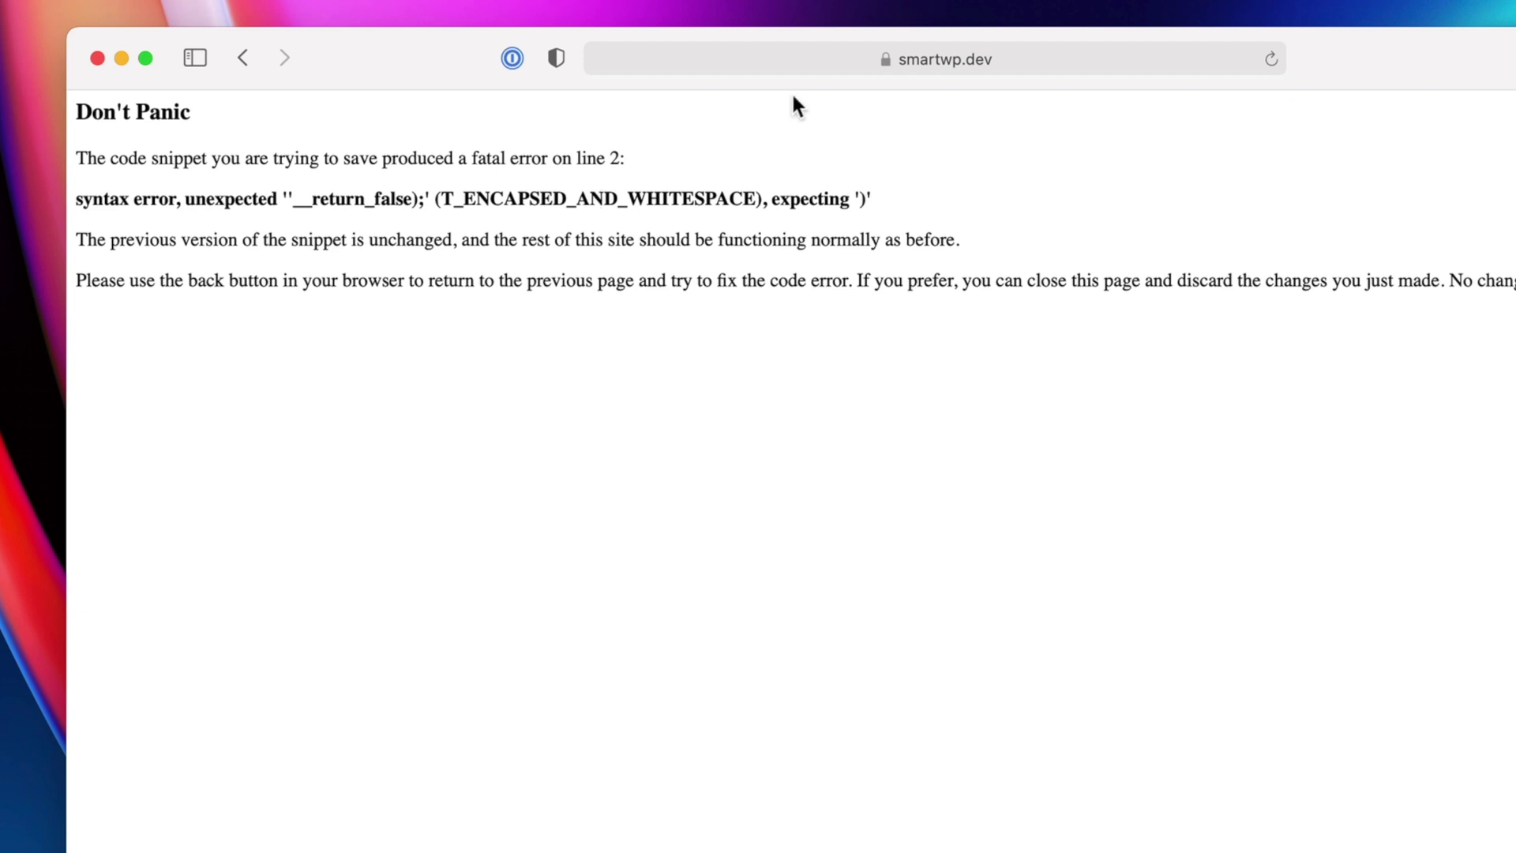
# Reload the Hide admin bar snippet's edit page from the error URL and deactivate the snippet.
pyautogui.click(836, 59)
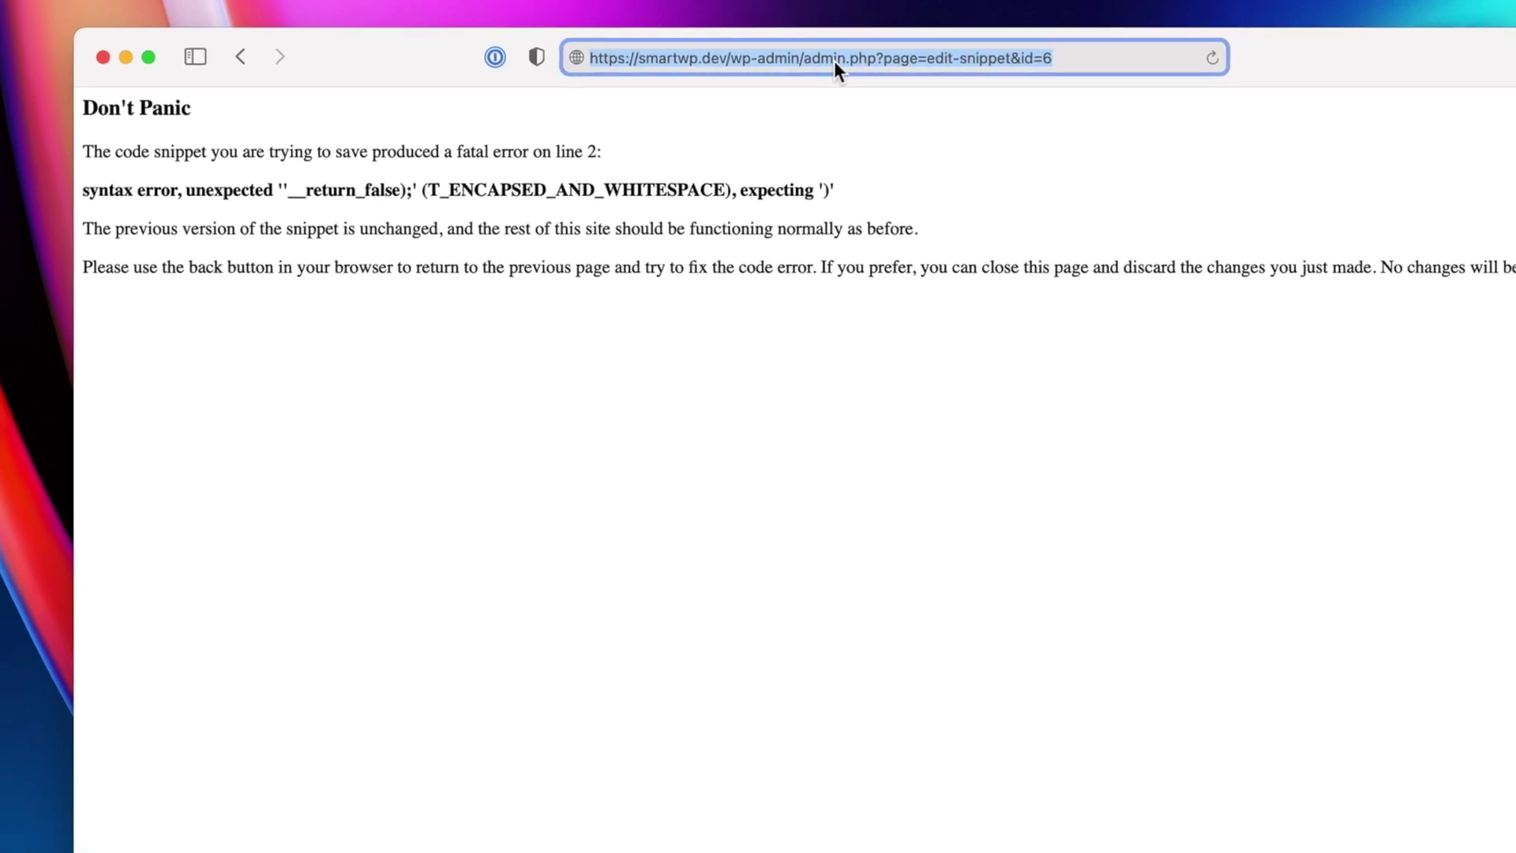
pyautogui.press('Return')
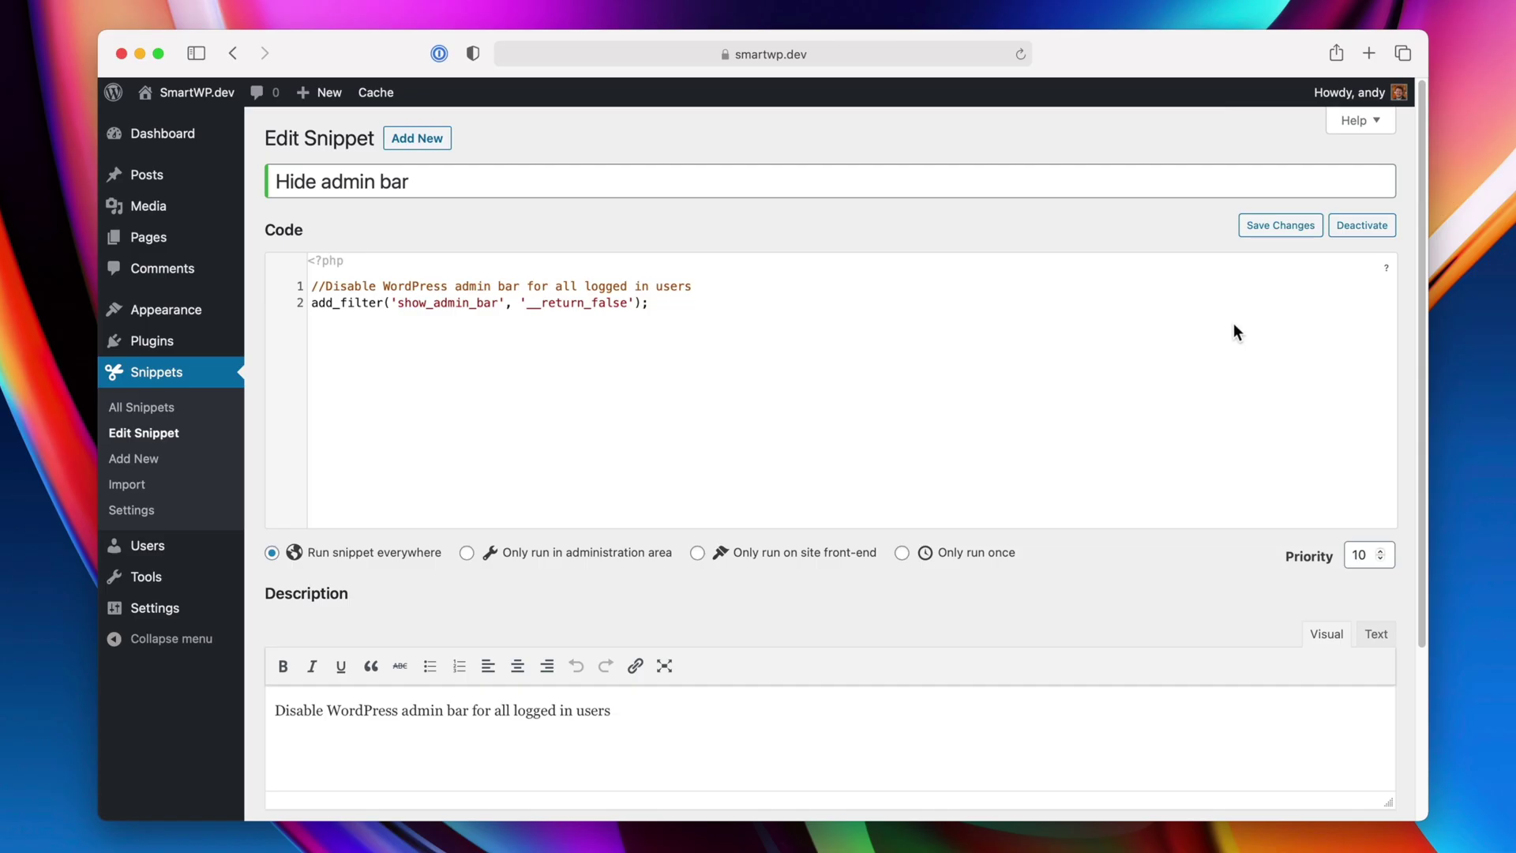
pyautogui.click(1372, 227)
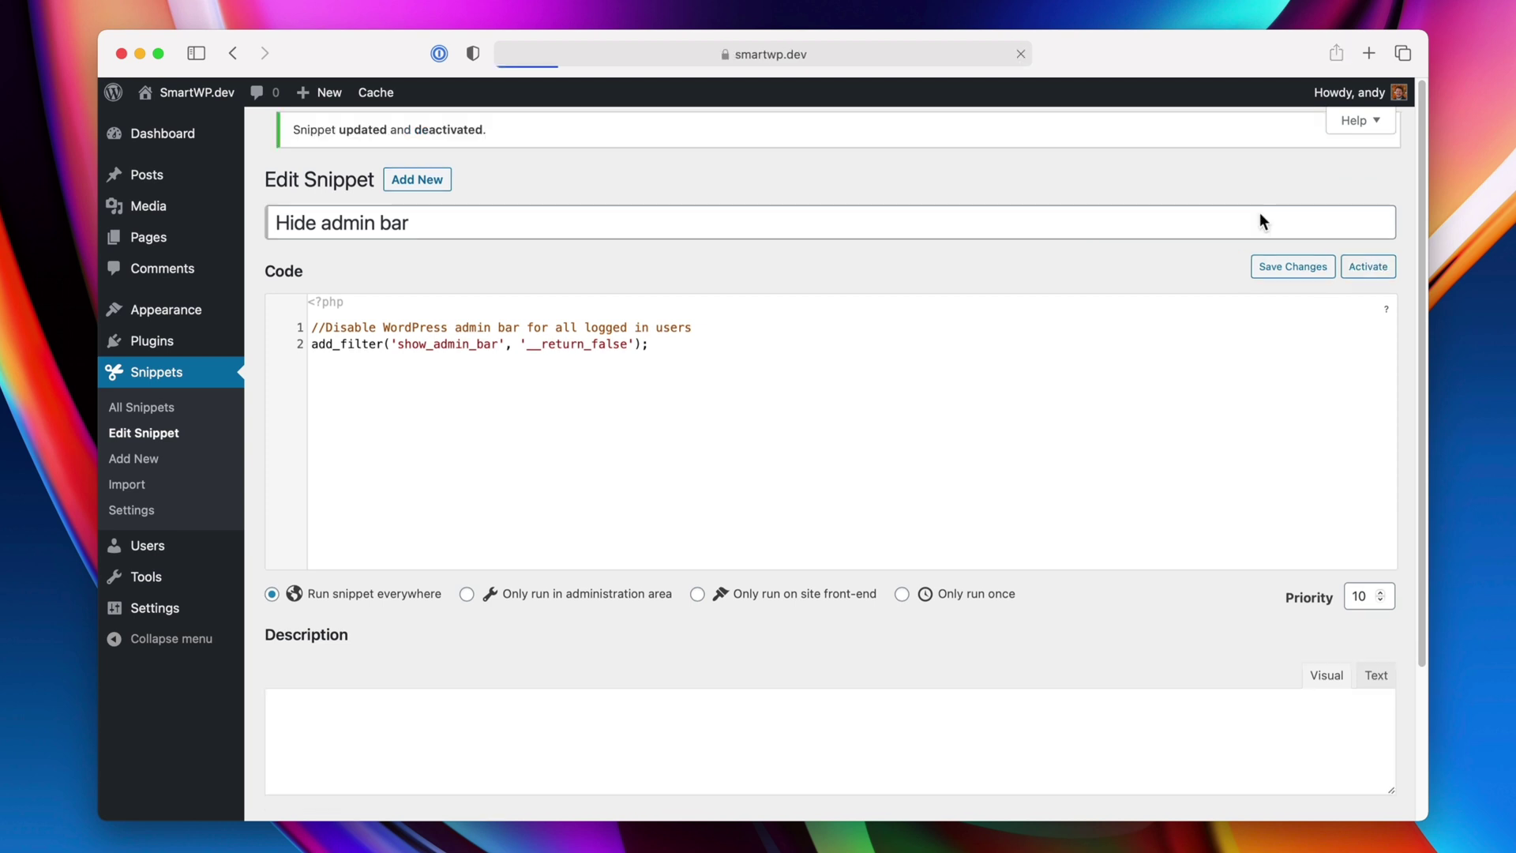
# Return via the dashboard to All Snippets, then minimise Safari to reveal the server files.
pyautogui.click(202, 94)
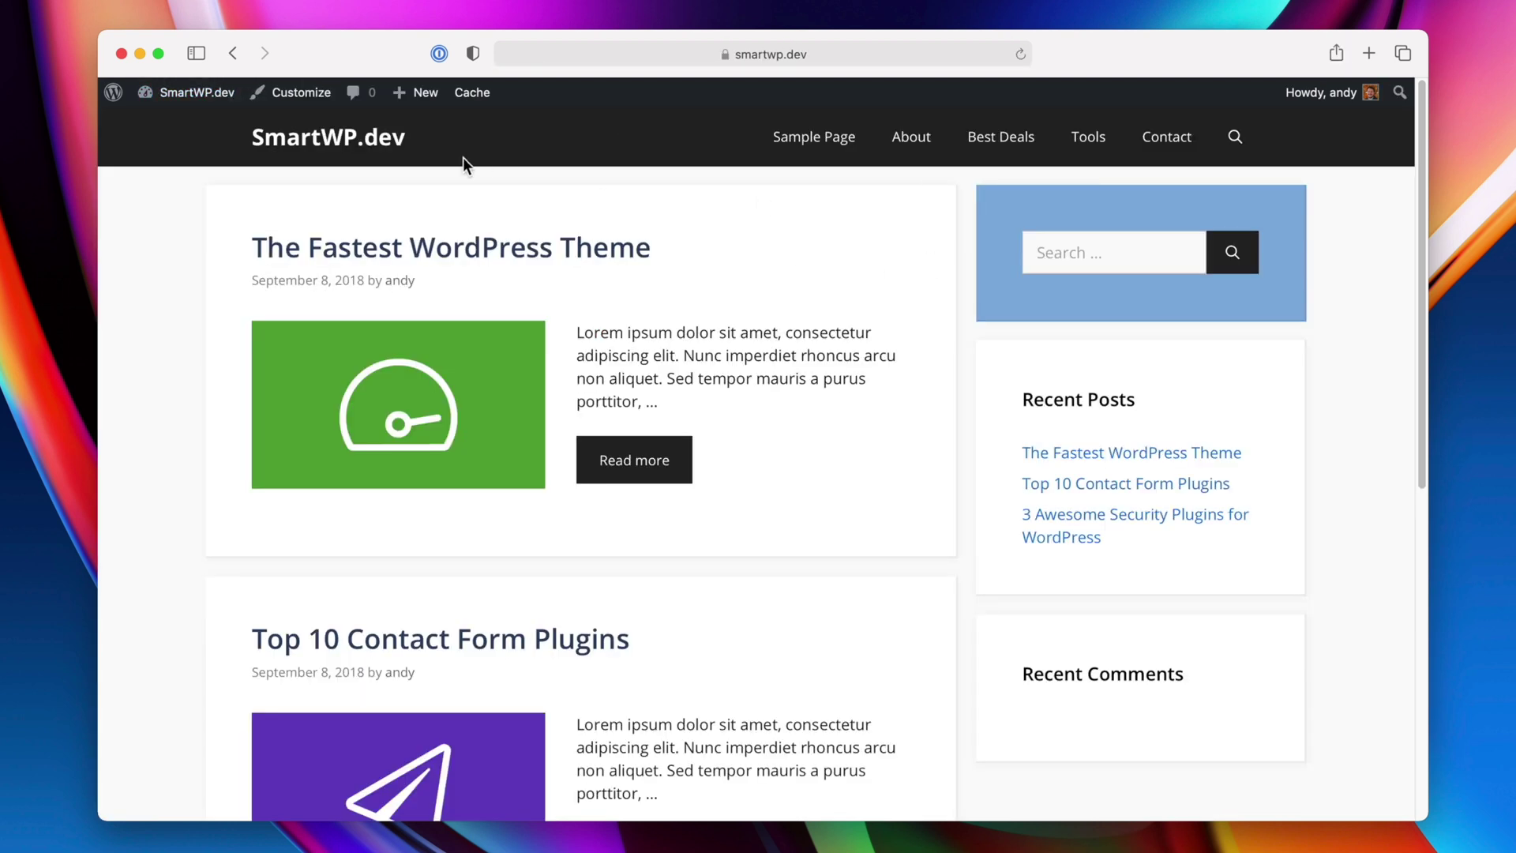
pyautogui.click(178, 115)
pyautogui.click(156, 437)
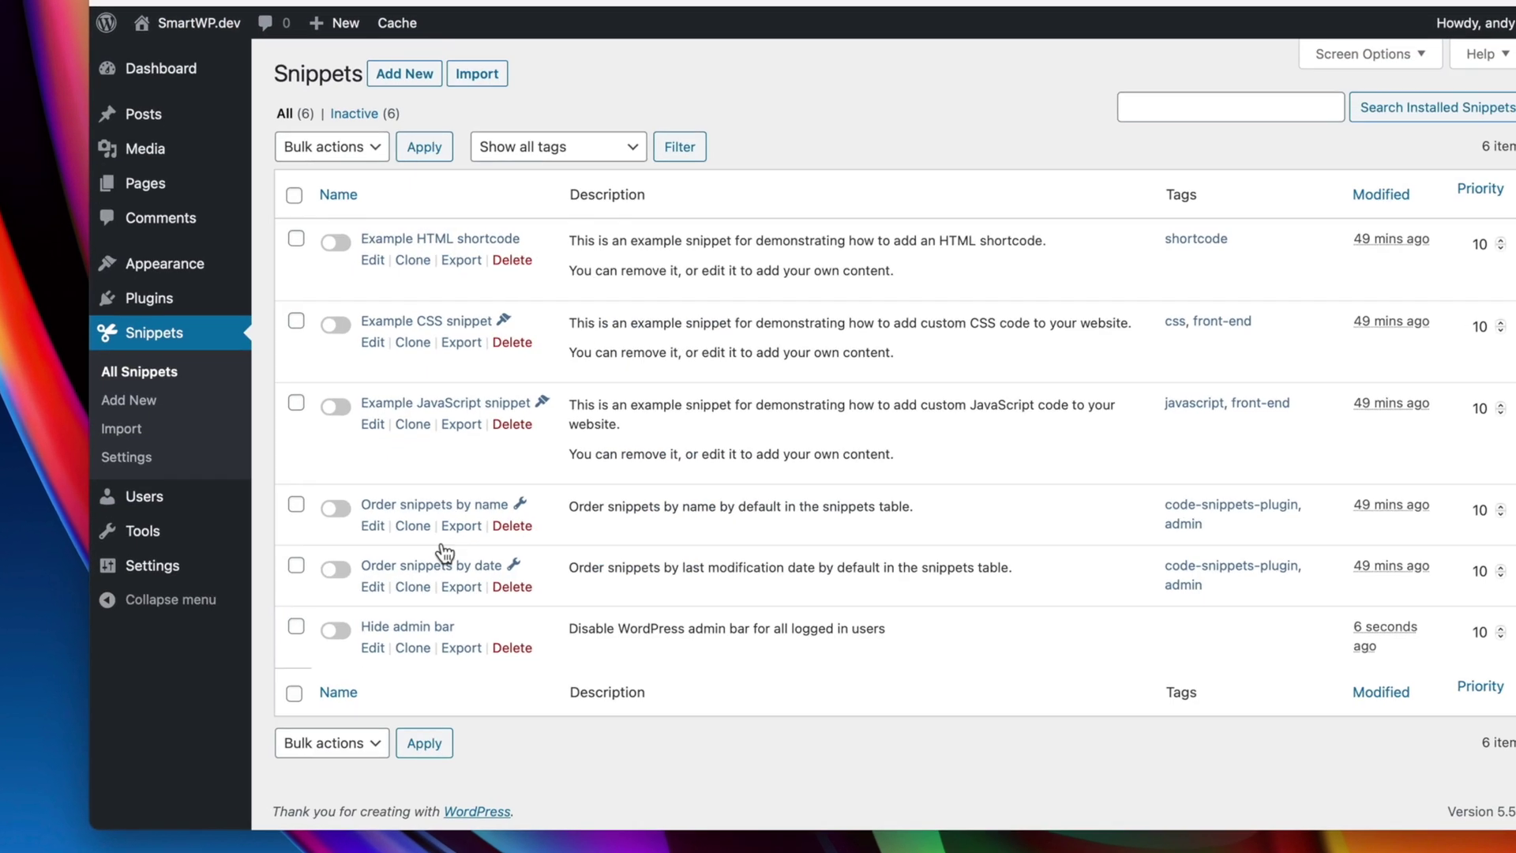
pyautogui.click(364, 612)
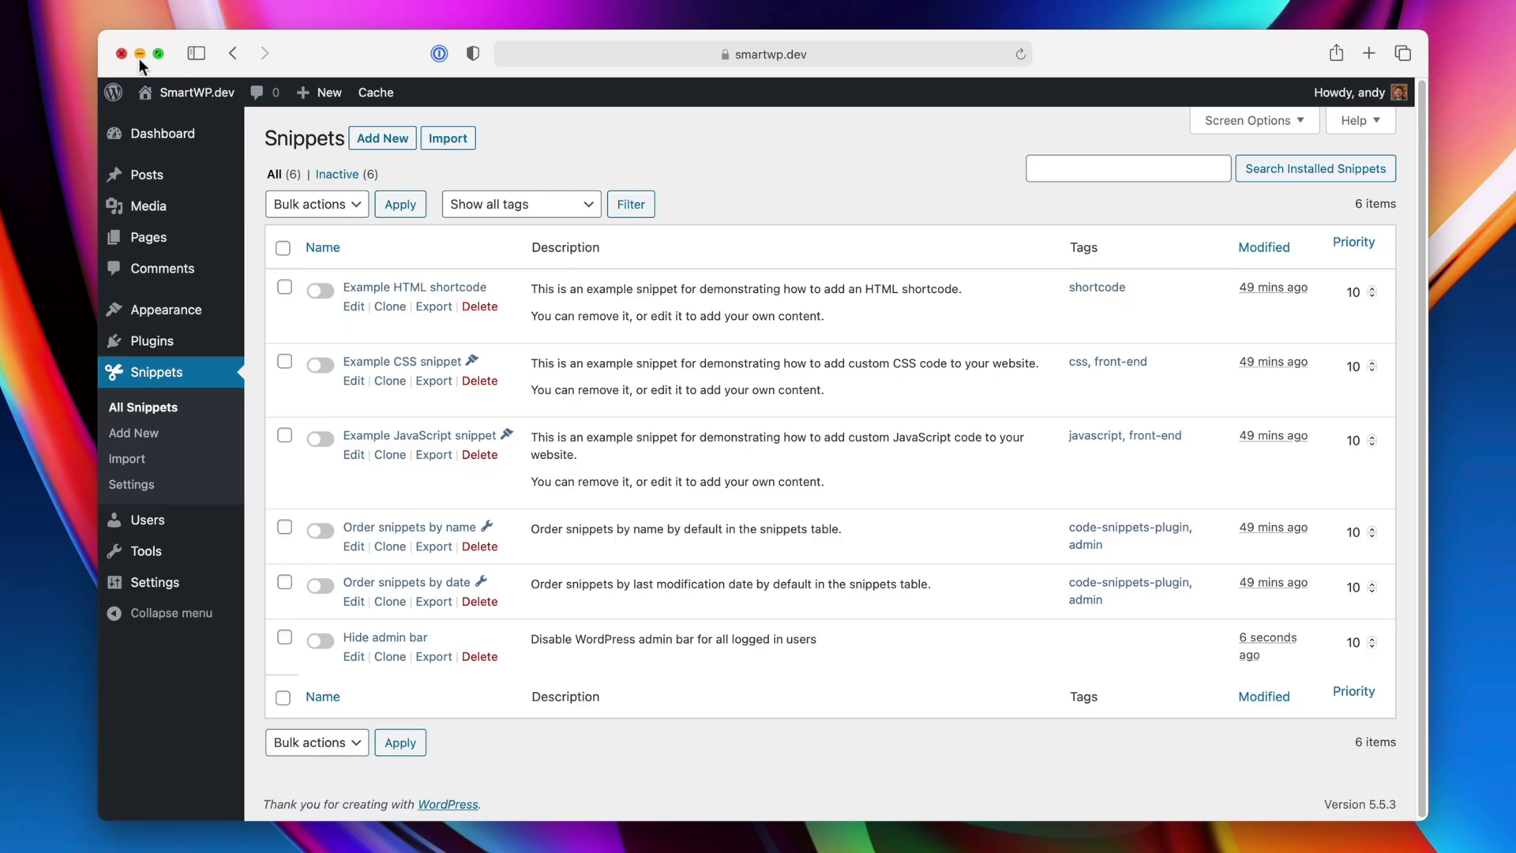
pyautogui.click(140, 56)
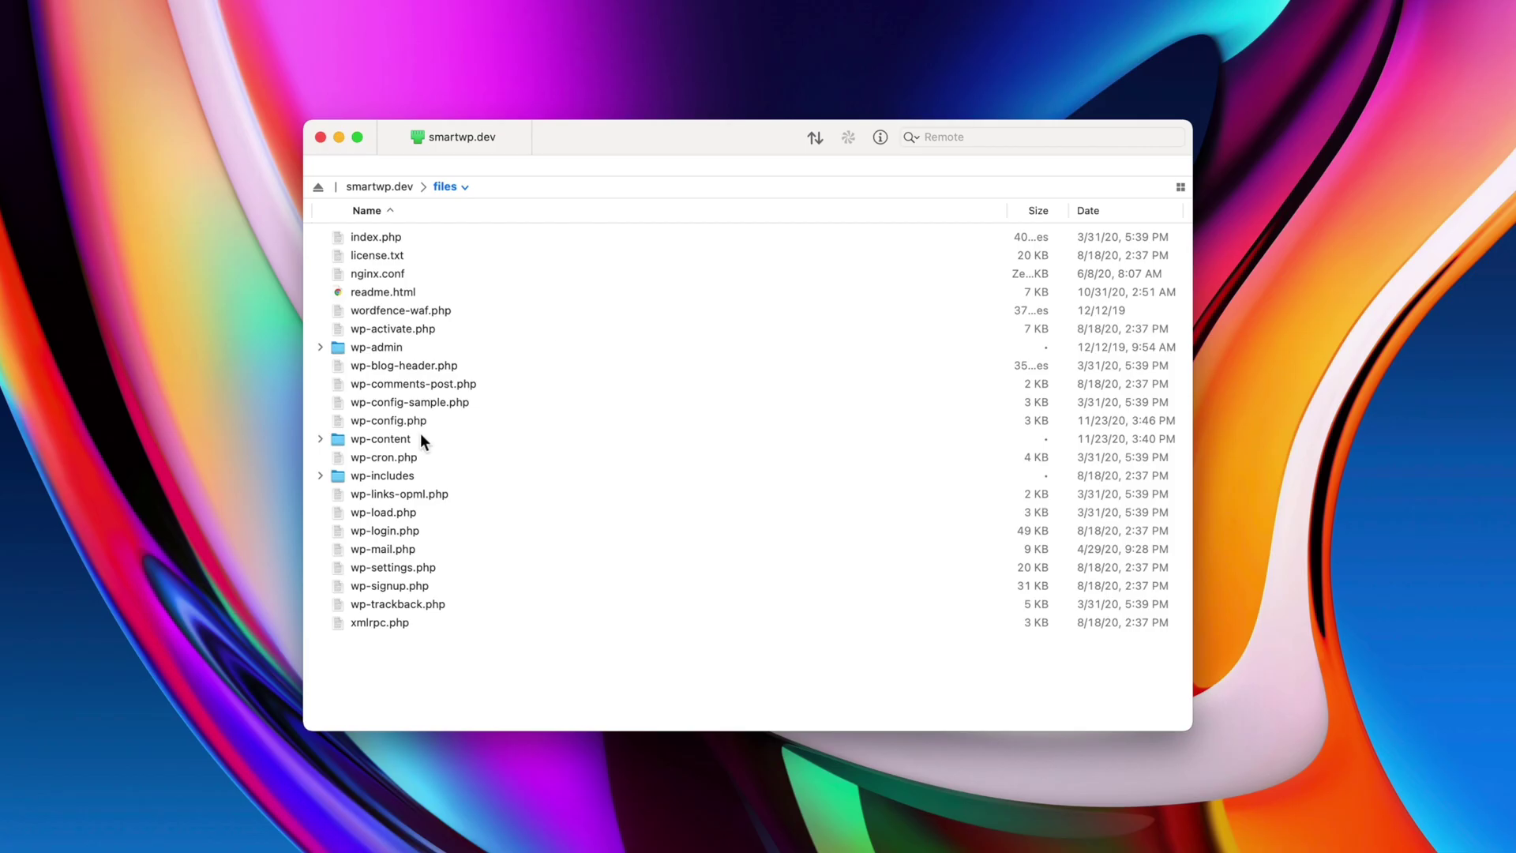
# Browse into wp-content > themes > generatepress on the smartwp.dev server in Transmit.
pyautogui.click(429, 456)
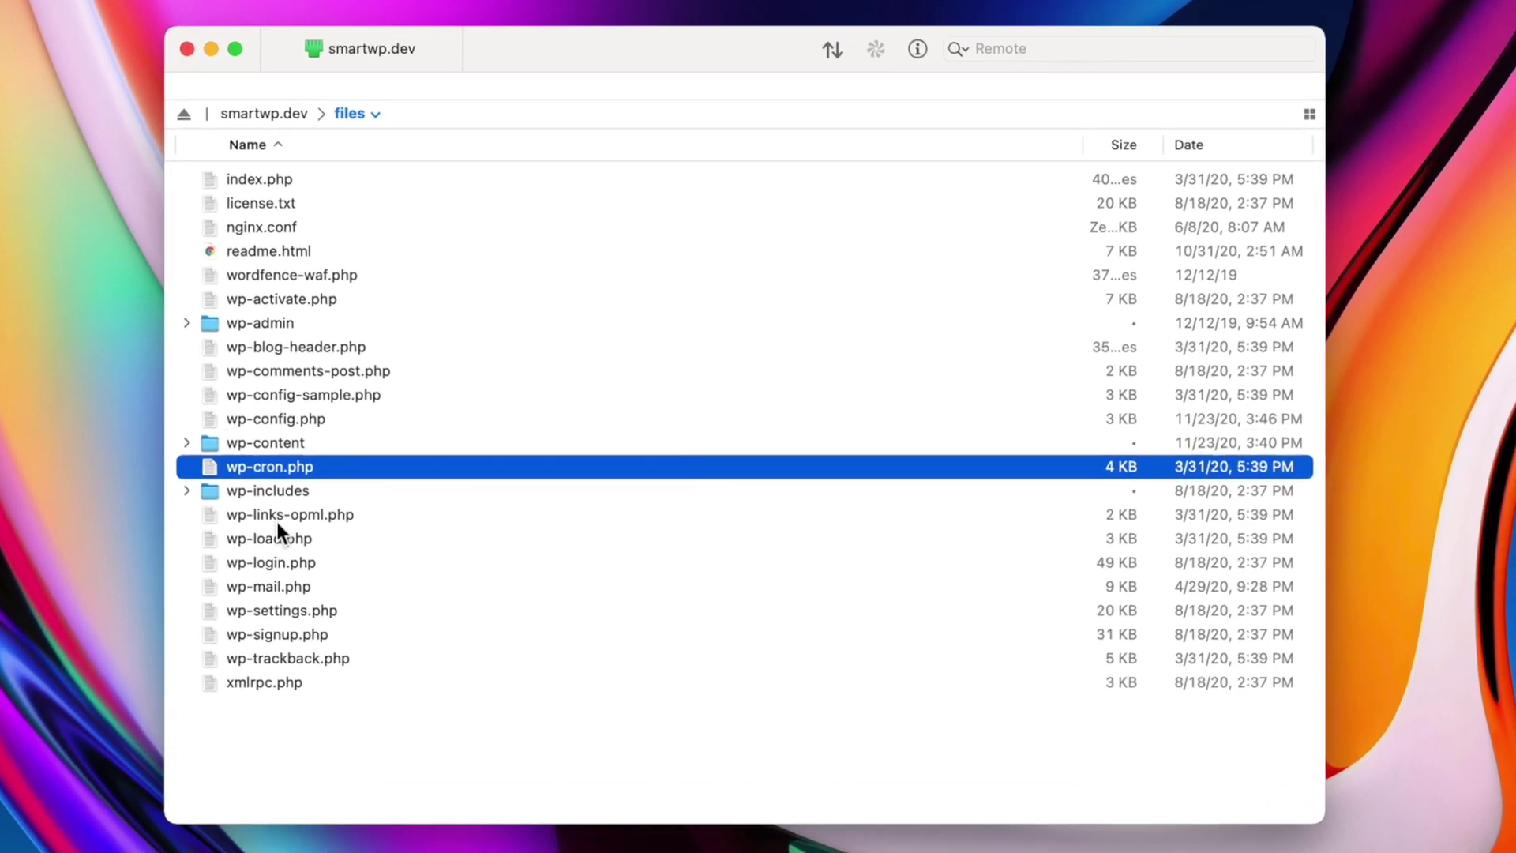
pyautogui.doubleClick(275, 439)
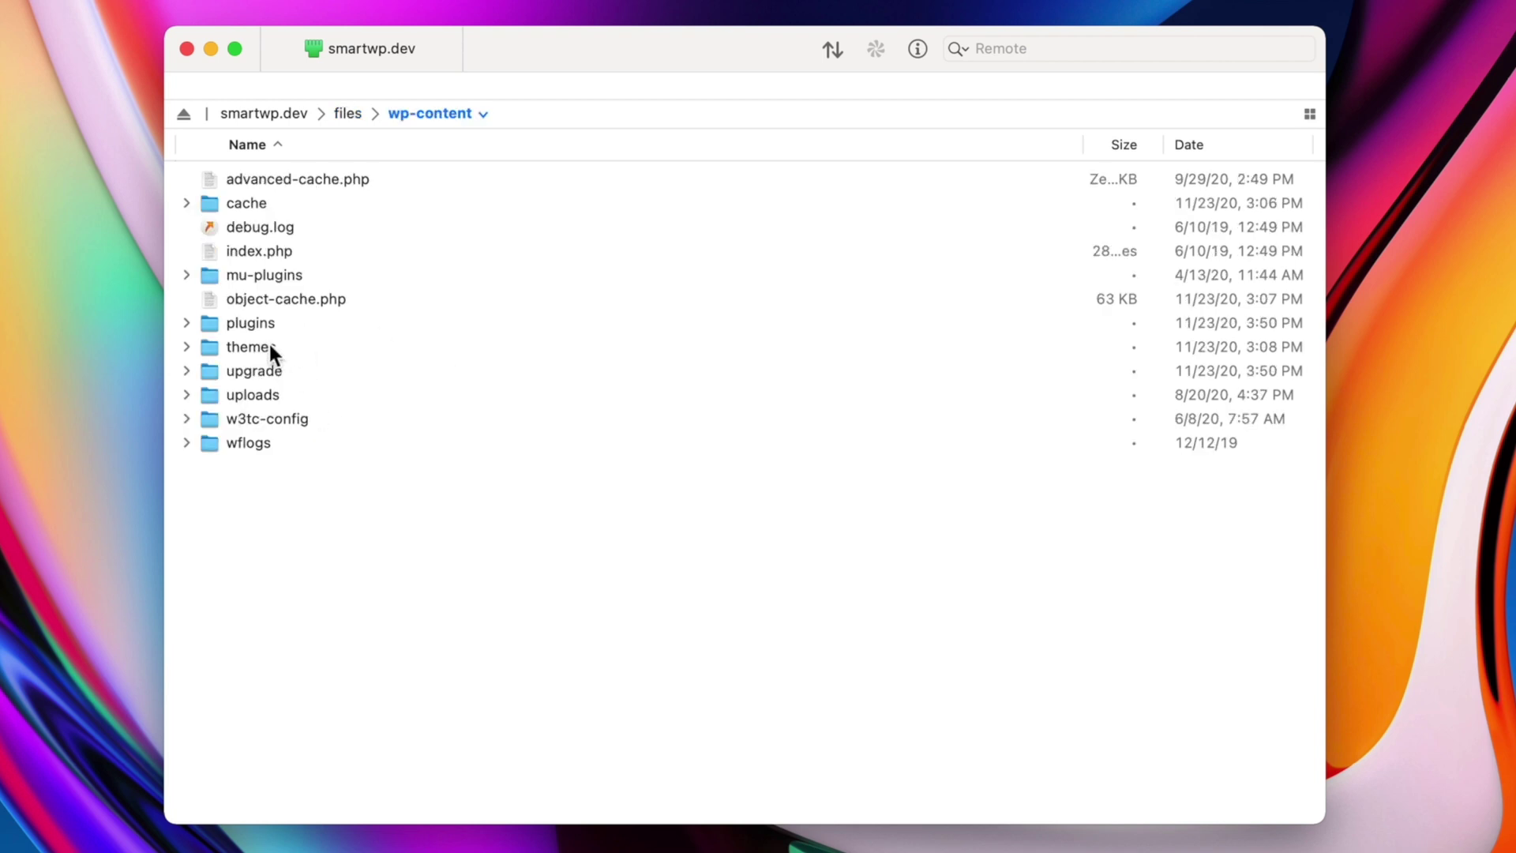
pyautogui.doubleClick(270, 344)
pyautogui.click(306, 187)
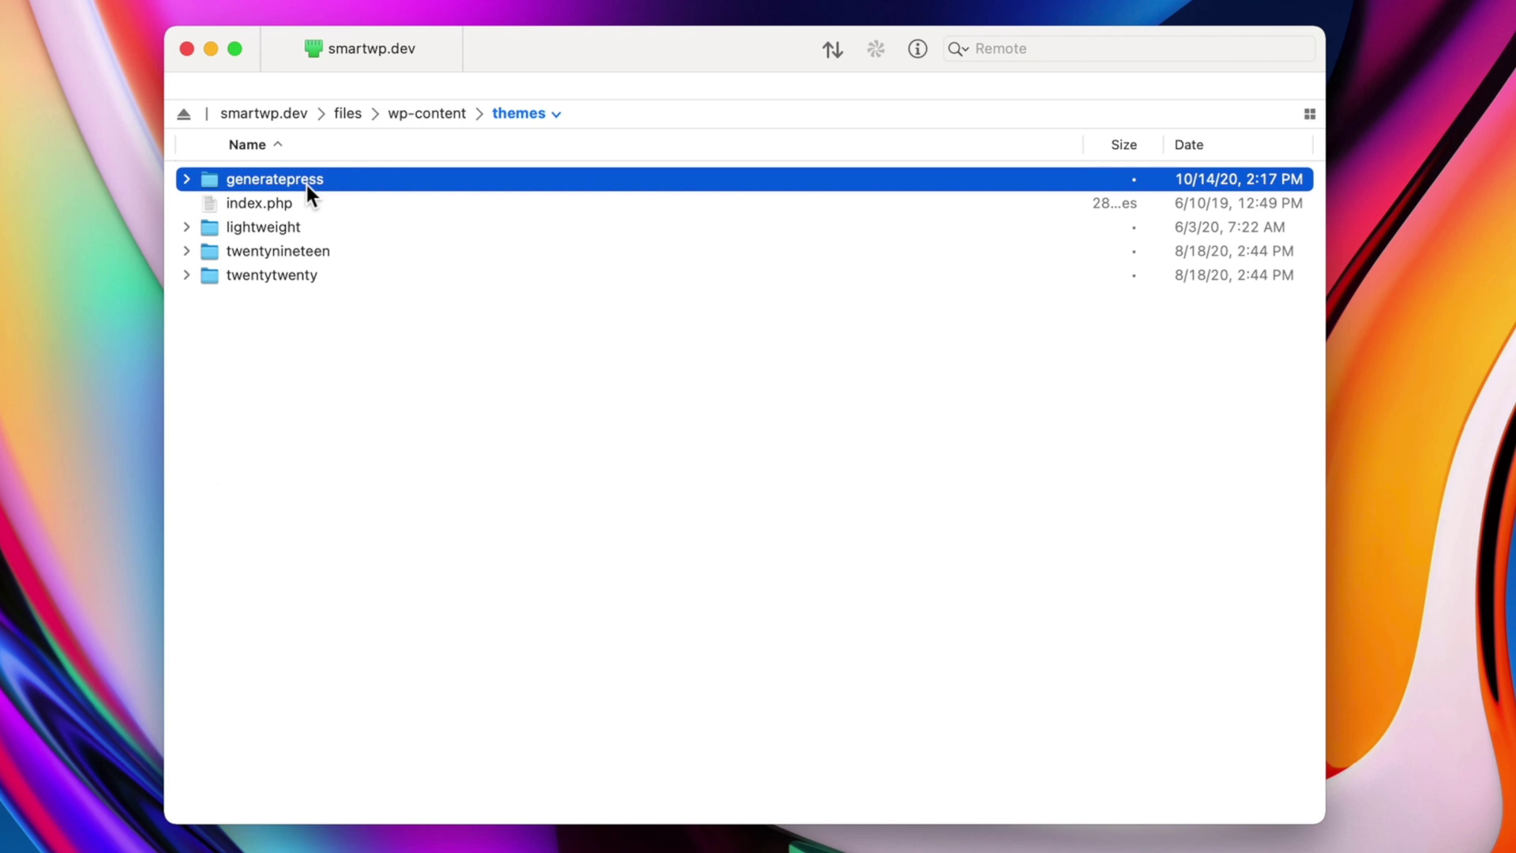
pyautogui.doubleClick(307, 185)
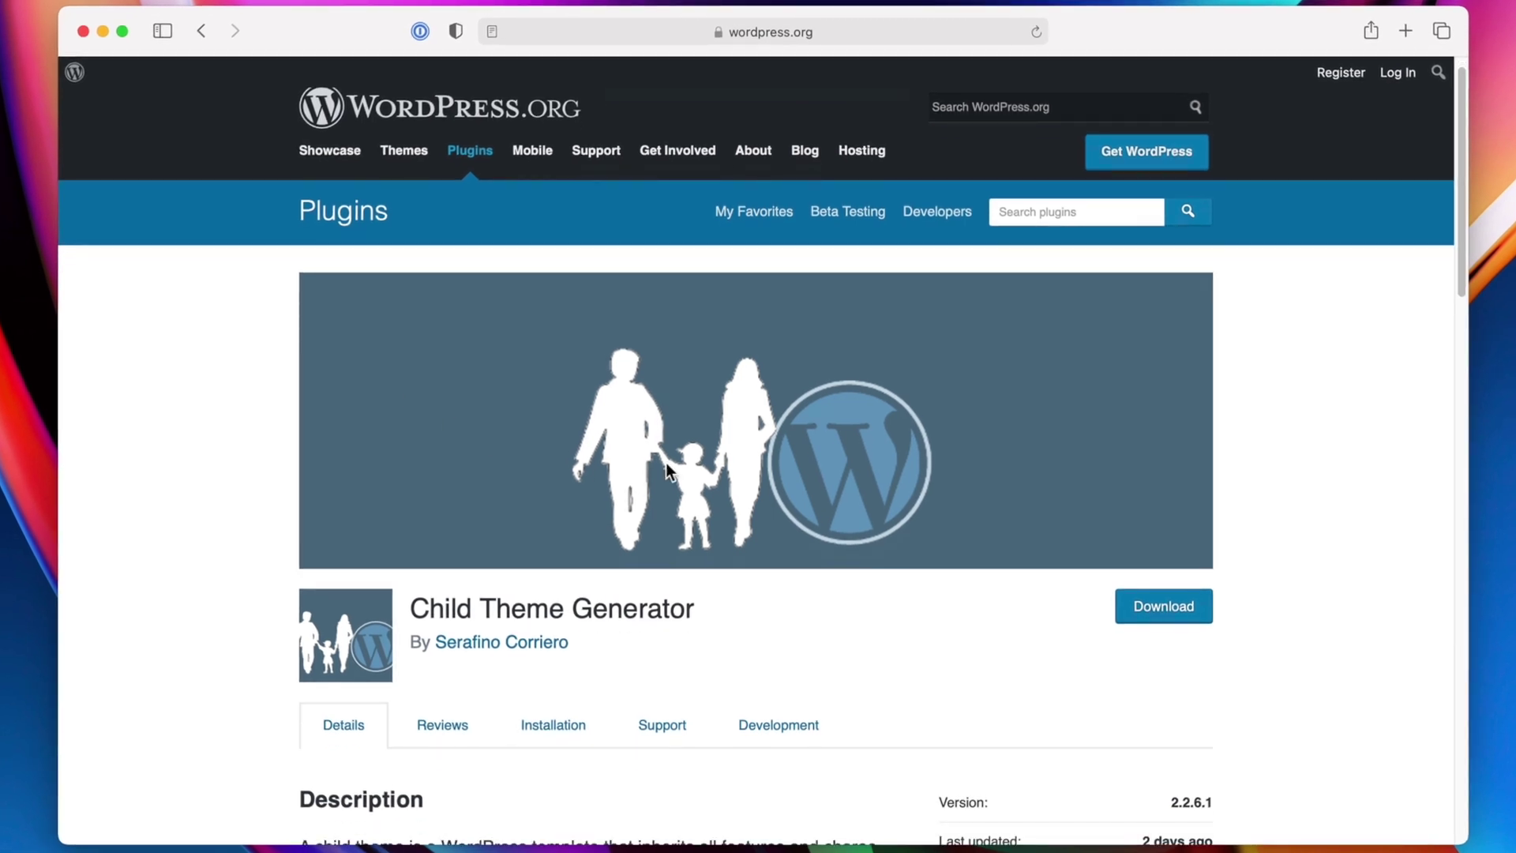
pyautogui.scroll(-5, 959, 525)
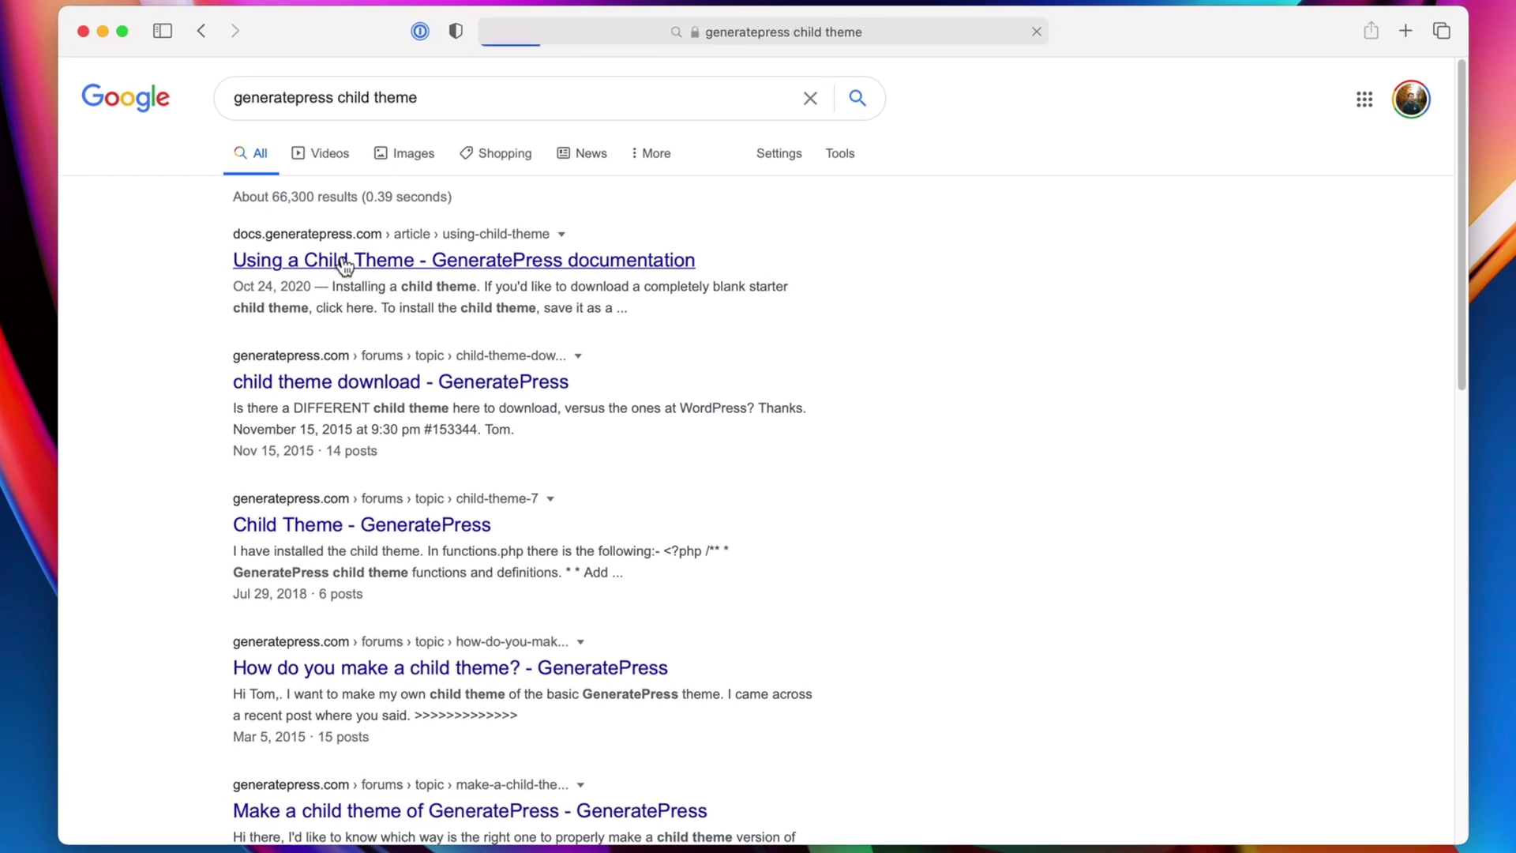
# From the GeneratePress child theme docs, download the blank starter child theme.
pyautogui.click(343, 263)
pyautogui.scroll(-3, 796, 438)
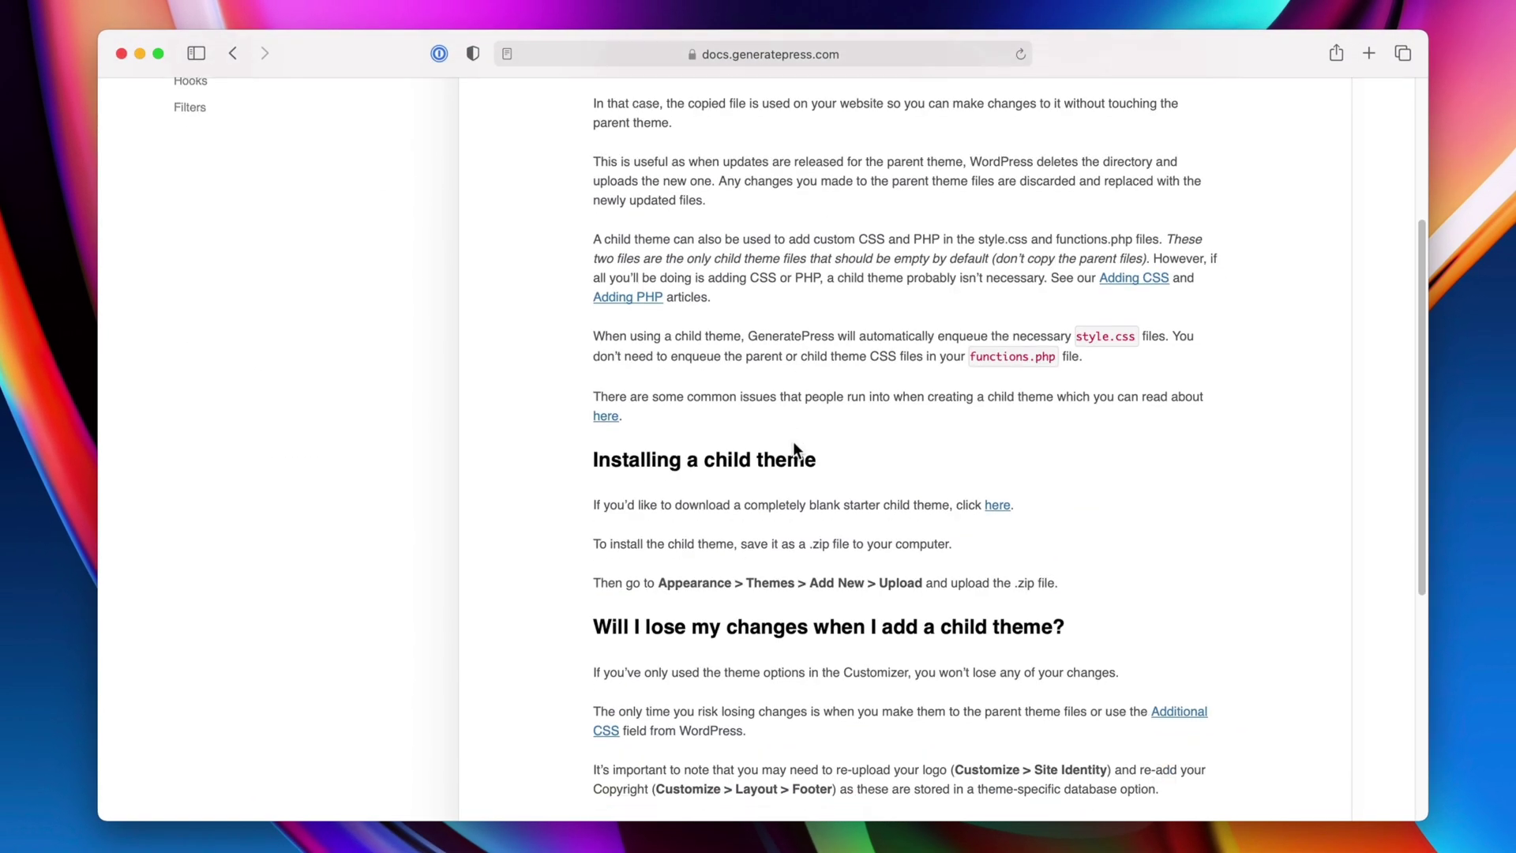
pyautogui.moveTo(836, 504); pyautogui.dragTo(589, 504)
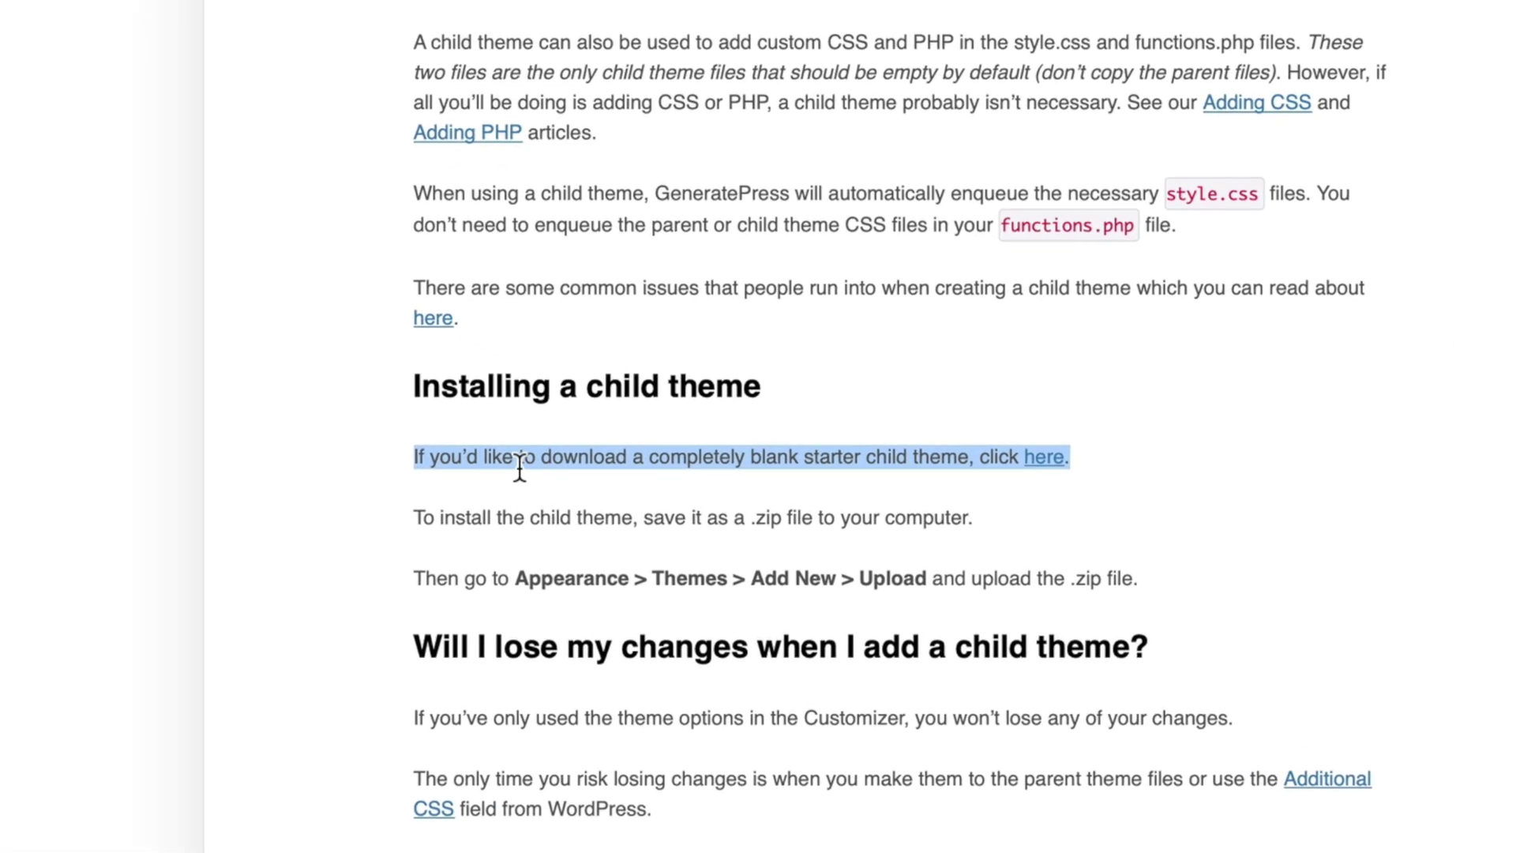
pyautogui.click(1047, 512)
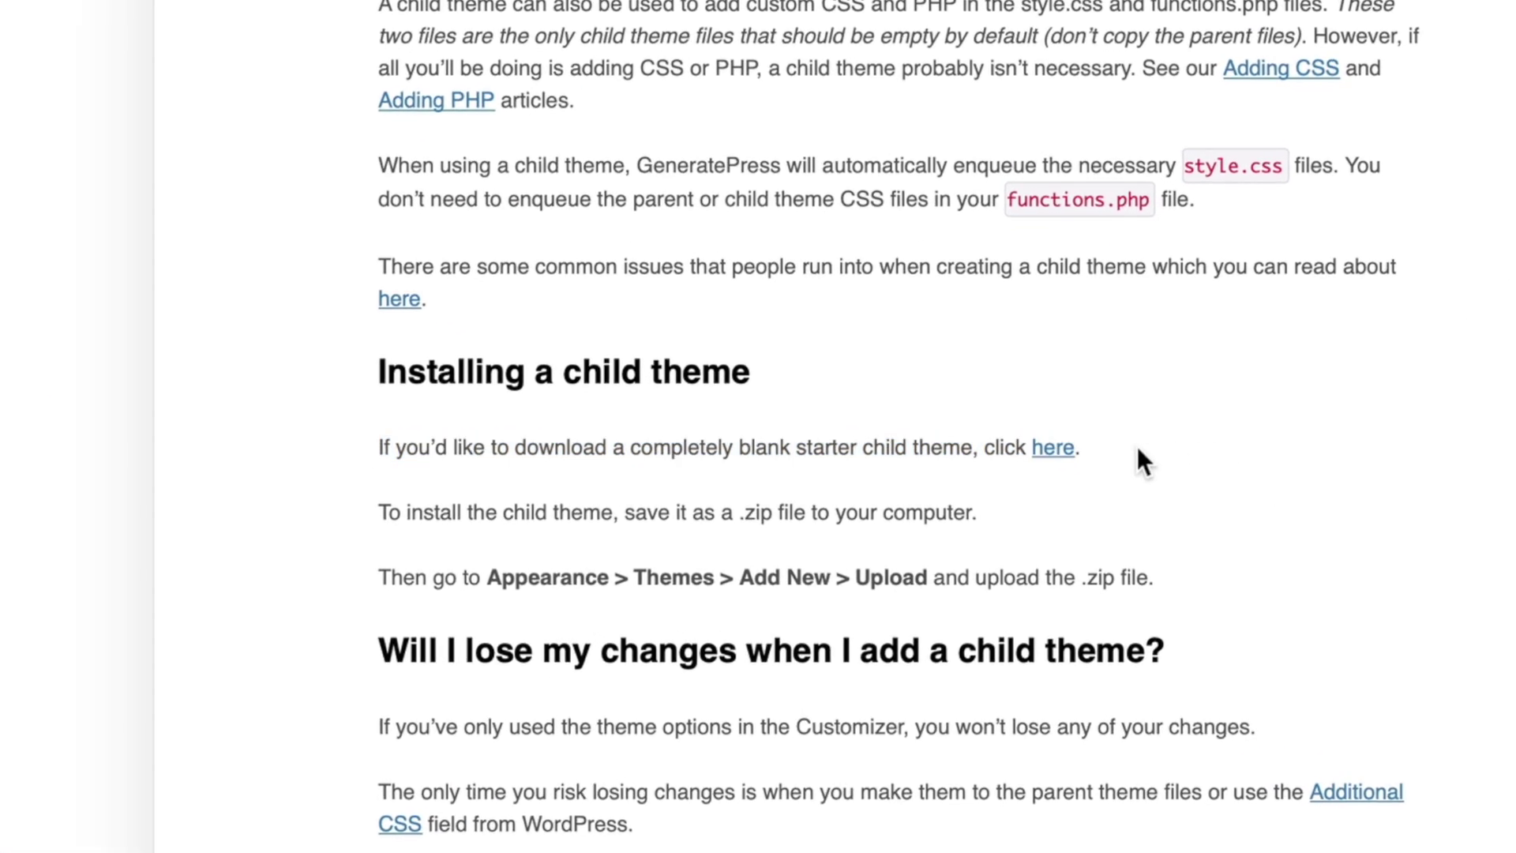
pyautogui.click(1050, 452)
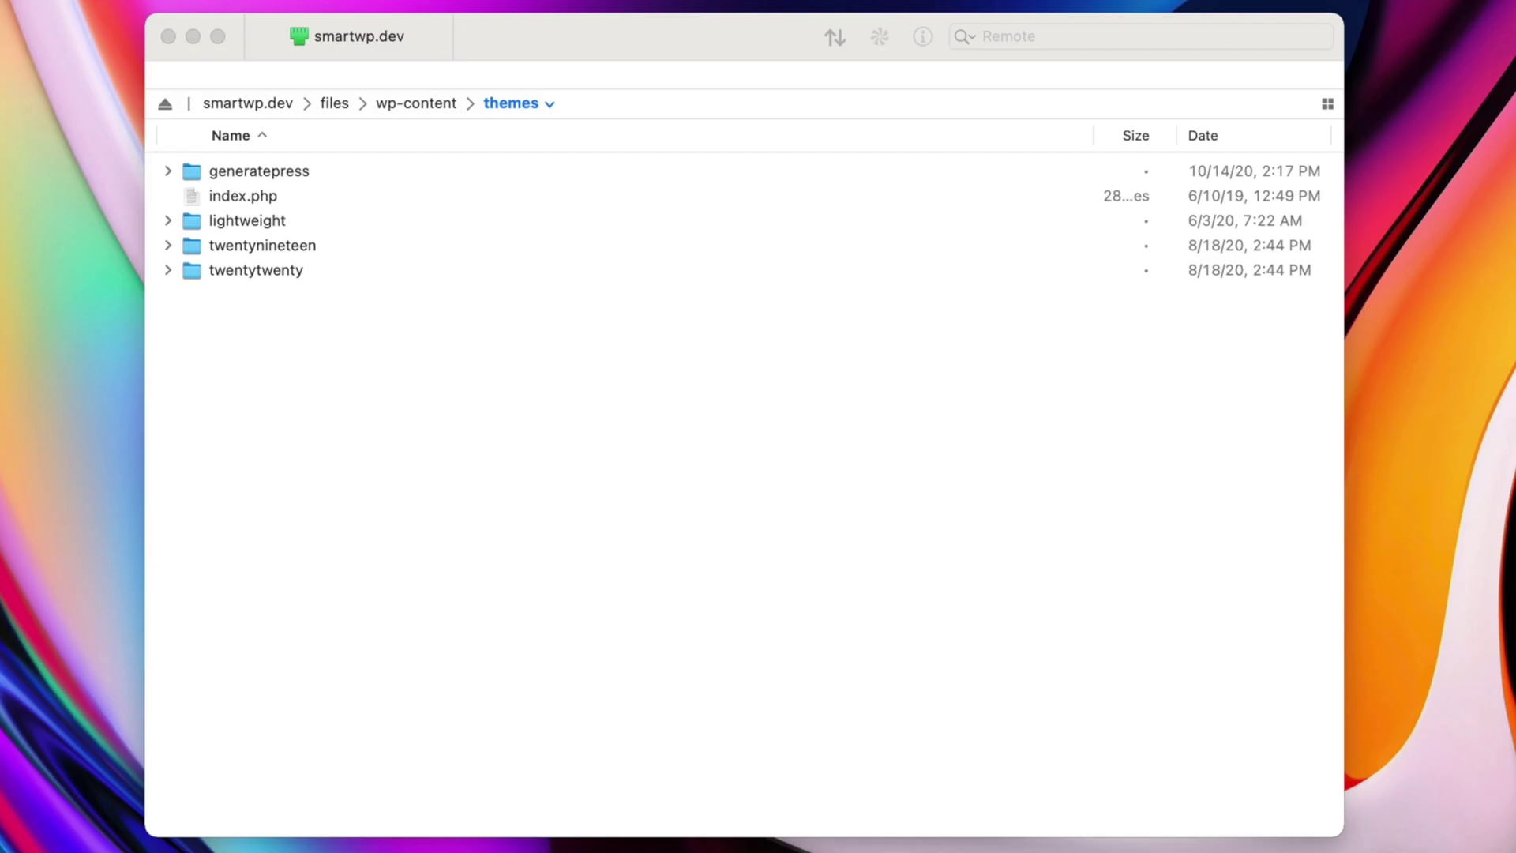
# Upload the generatepress_child folder into themes and browse into it.
pyautogui.moveTo(1042, 712); pyautogui.dragTo(563, 481)
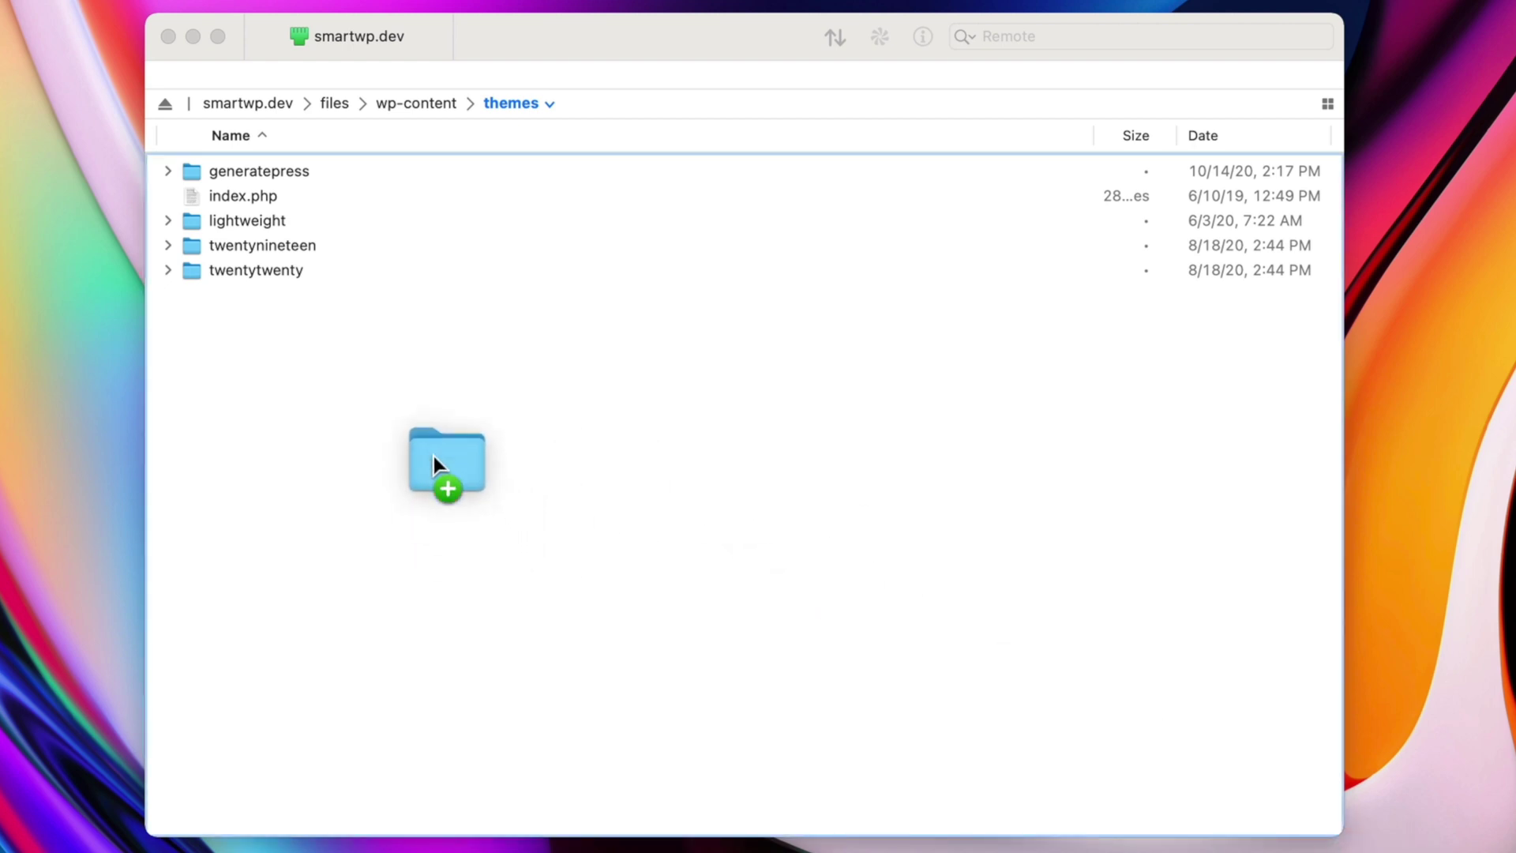
pyautogui.moveTo(434, 456); pyautogui.dragTo(431, 450)
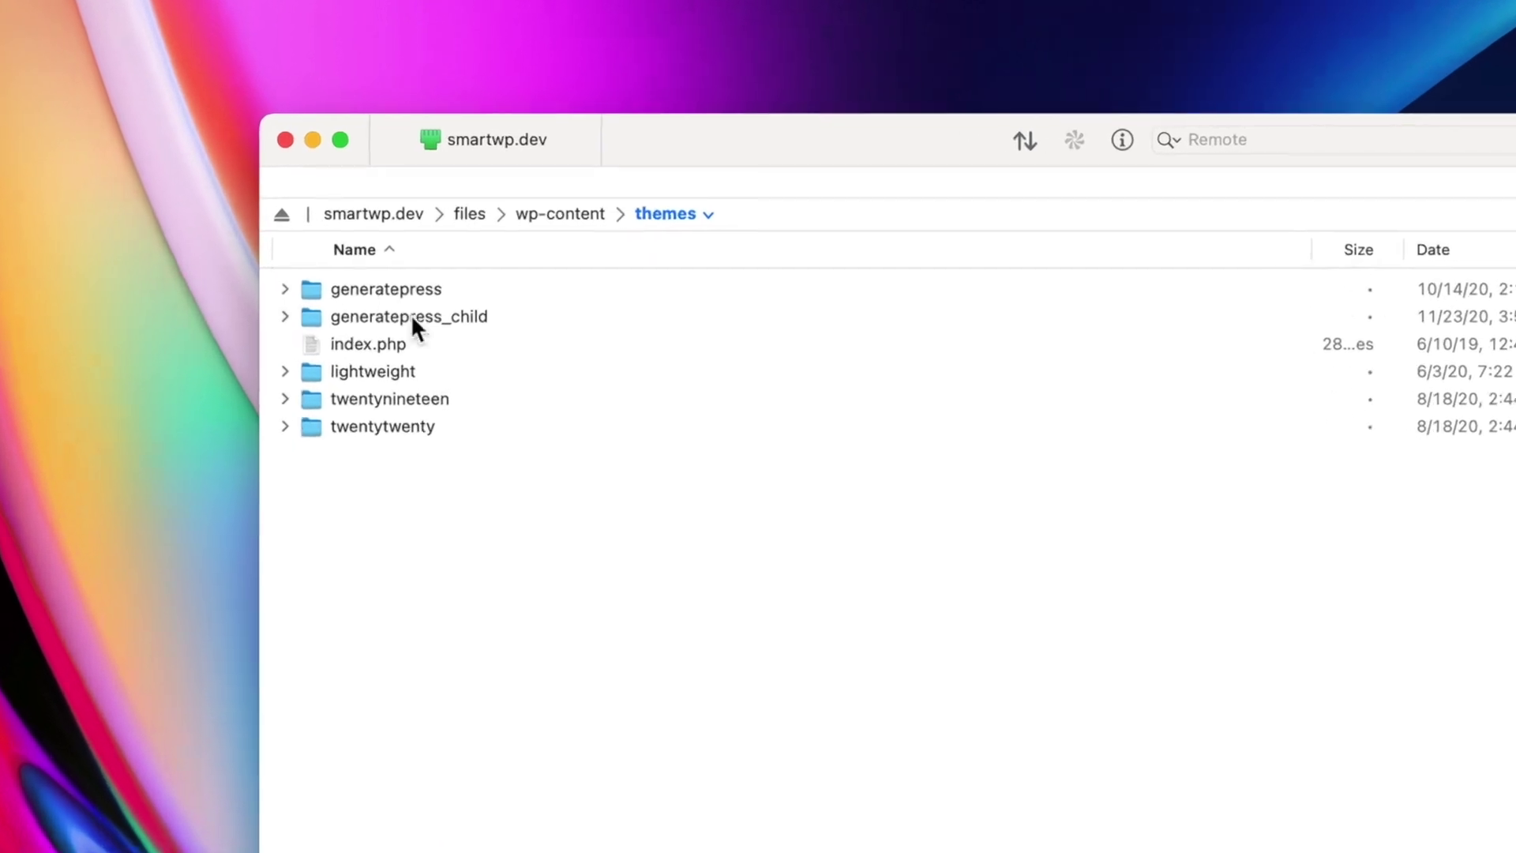
pyautogui.doubleClick(469, 318)
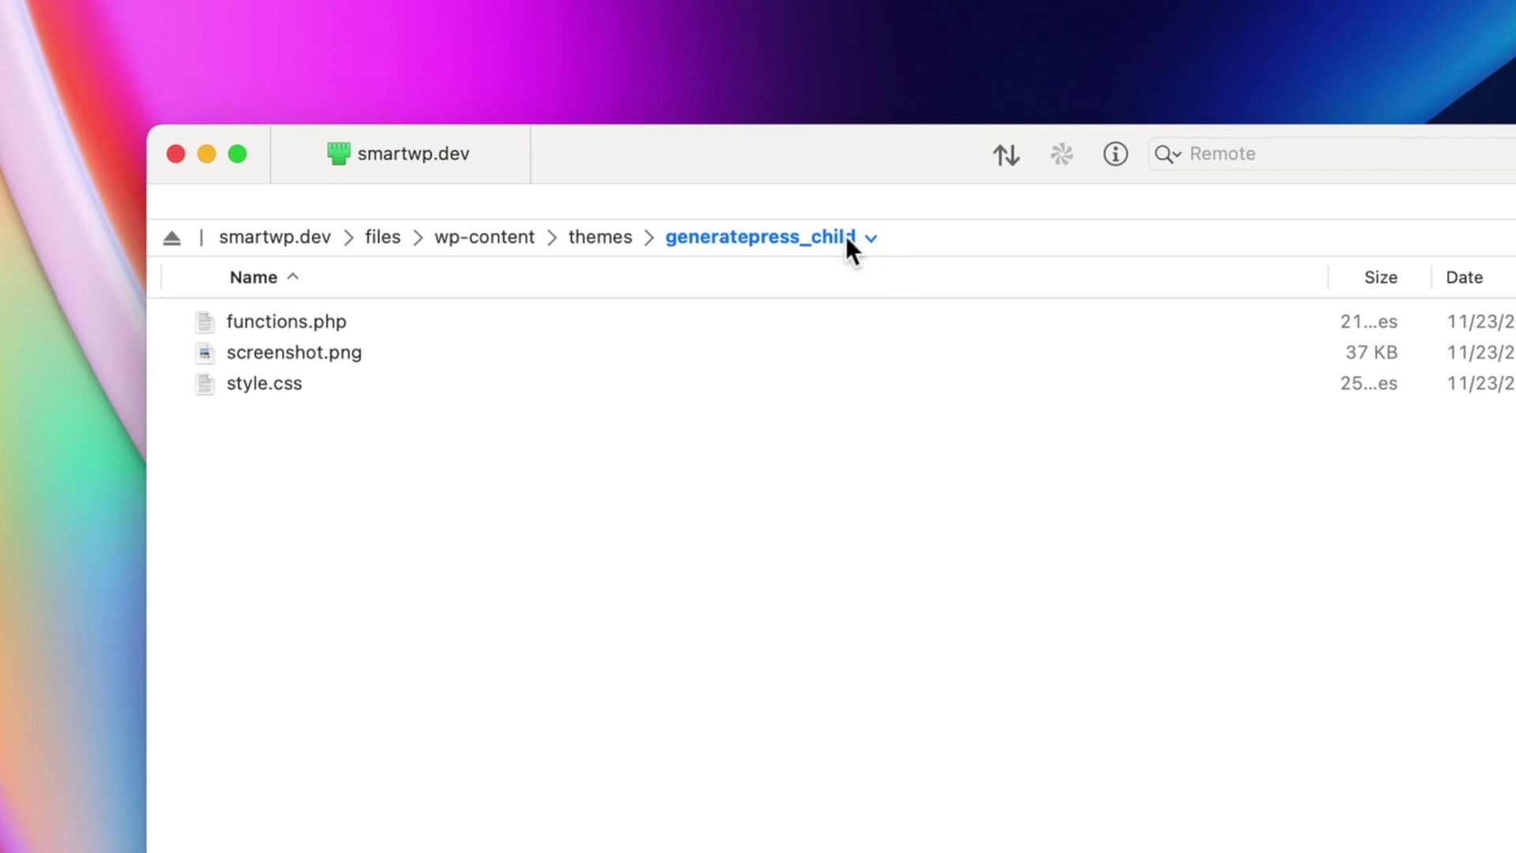
# Select functions.php in the child theme folder and open it with Nova.
pyautogui.click(366, 351)
pyautogui.press('Up')
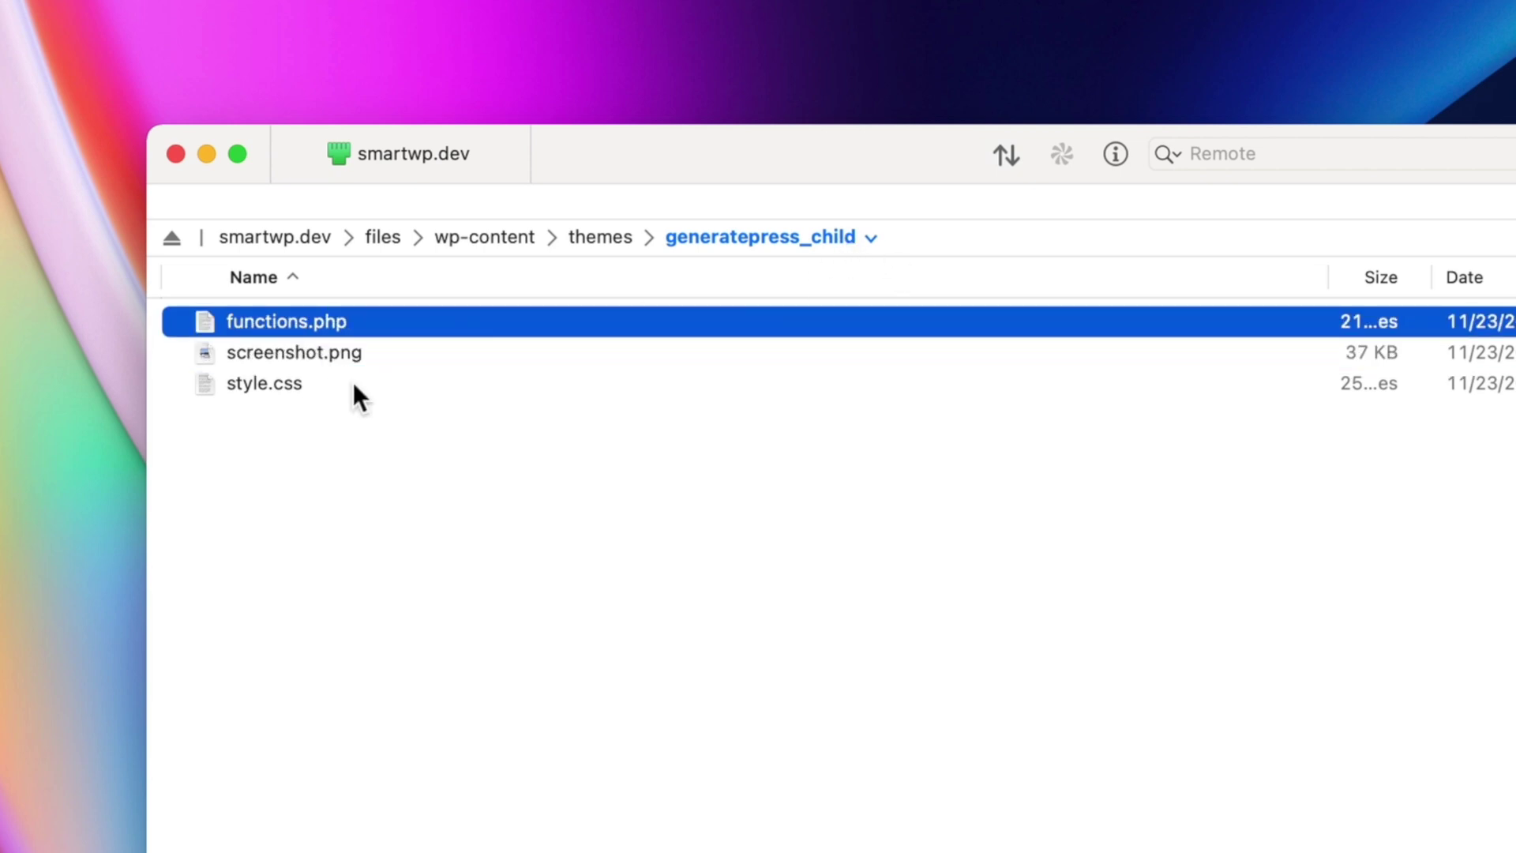
pyautogui.click(296, 406)
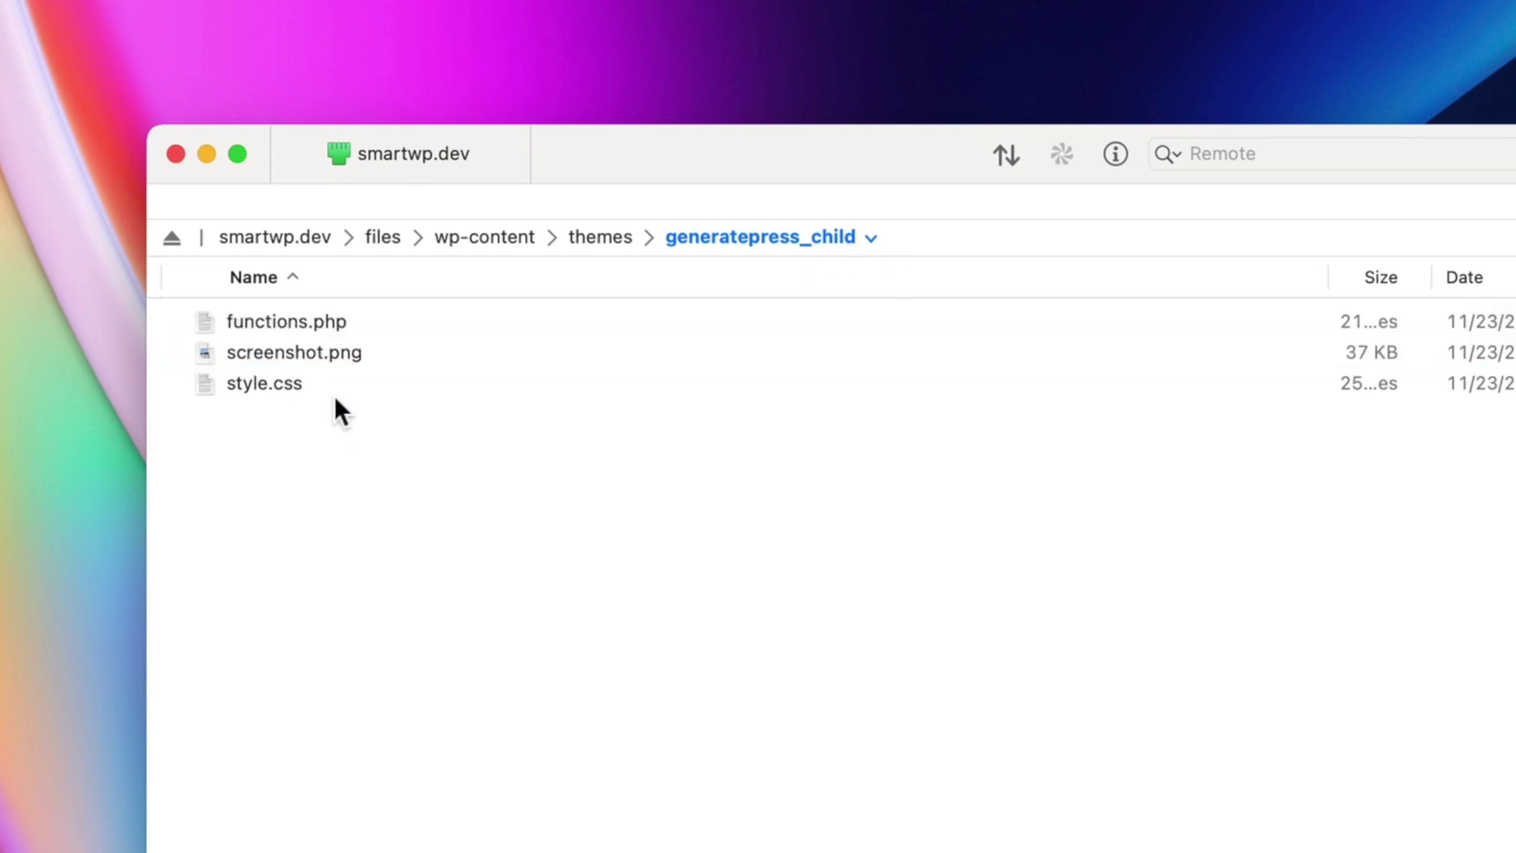
pyautogui.click(362, 384)
pyautogui.click(294, 351)
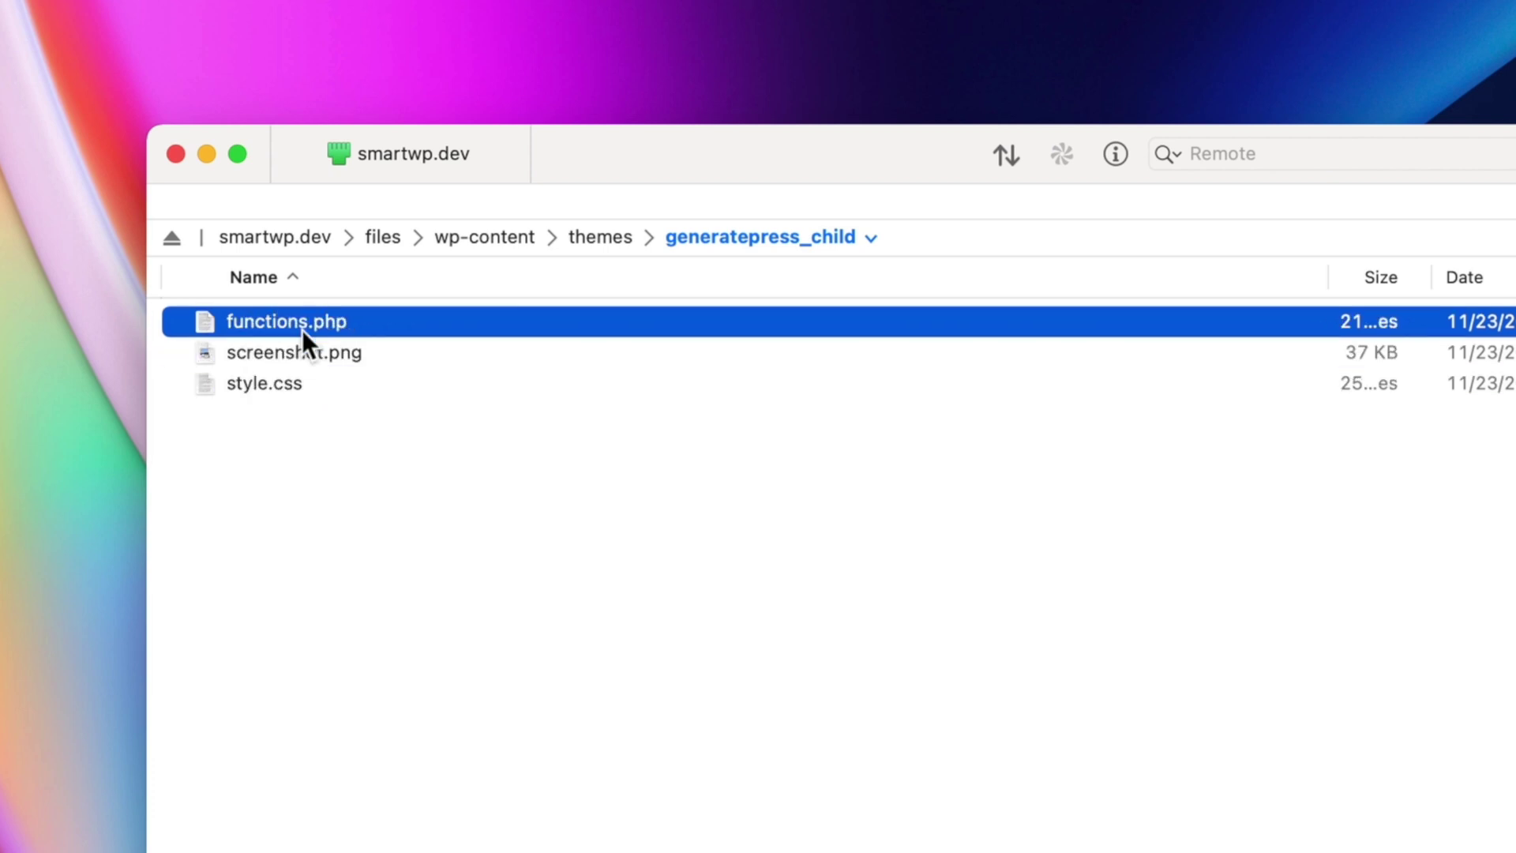
pyautogui.rightClick(324, 328)
pyautogui.moveTo(397, 466)
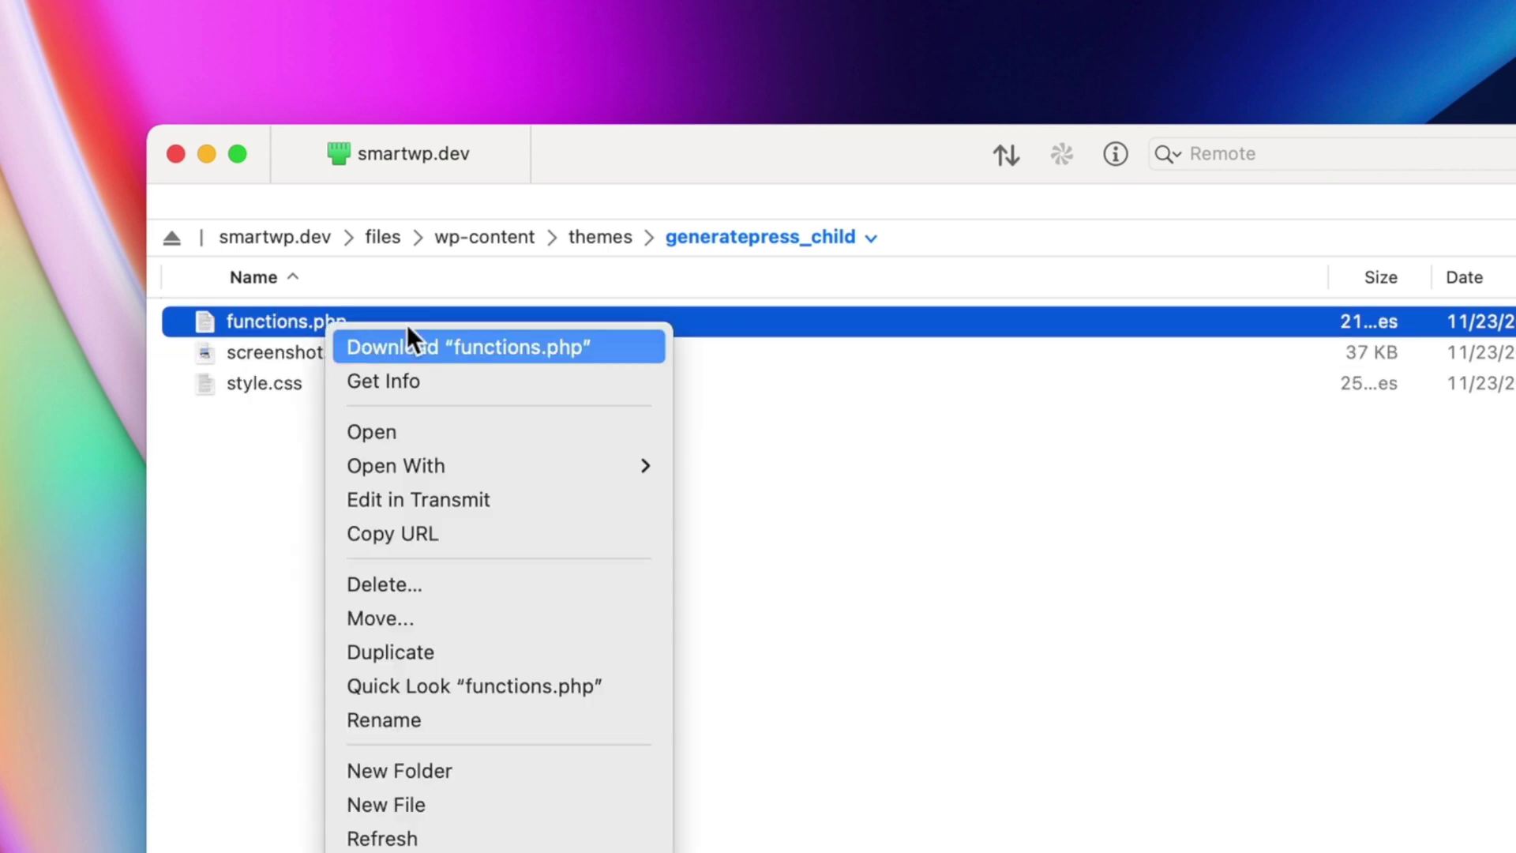
pyautogui.click(649, 323)
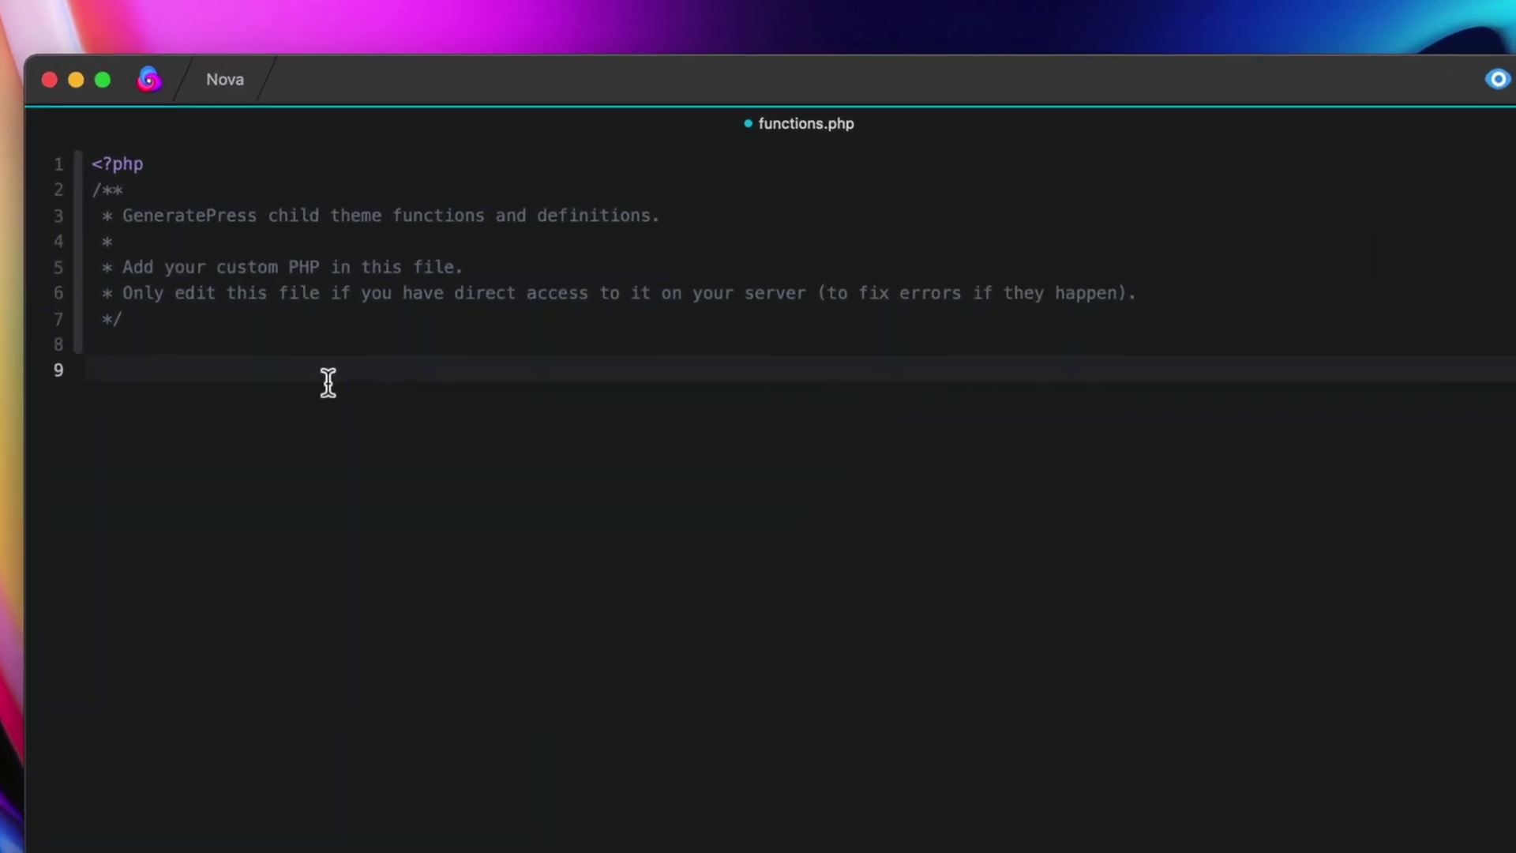
# Paste the add_filter('show_admin_bar', '__return_false') snippet into functions.php, save and close it.
pyautogui.press('super+v')
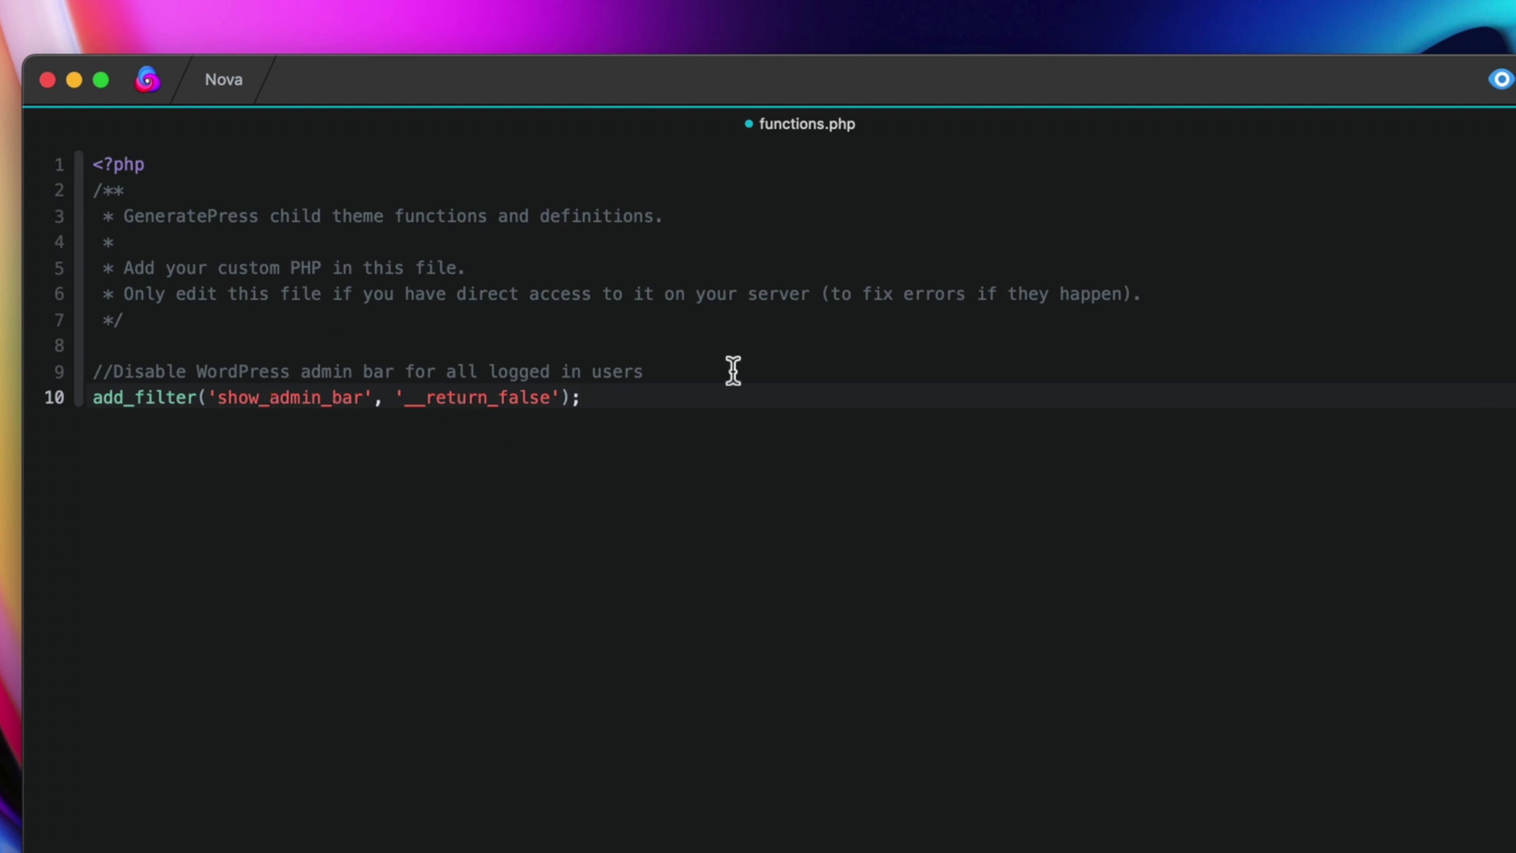
pyautogui.click(47, 80)
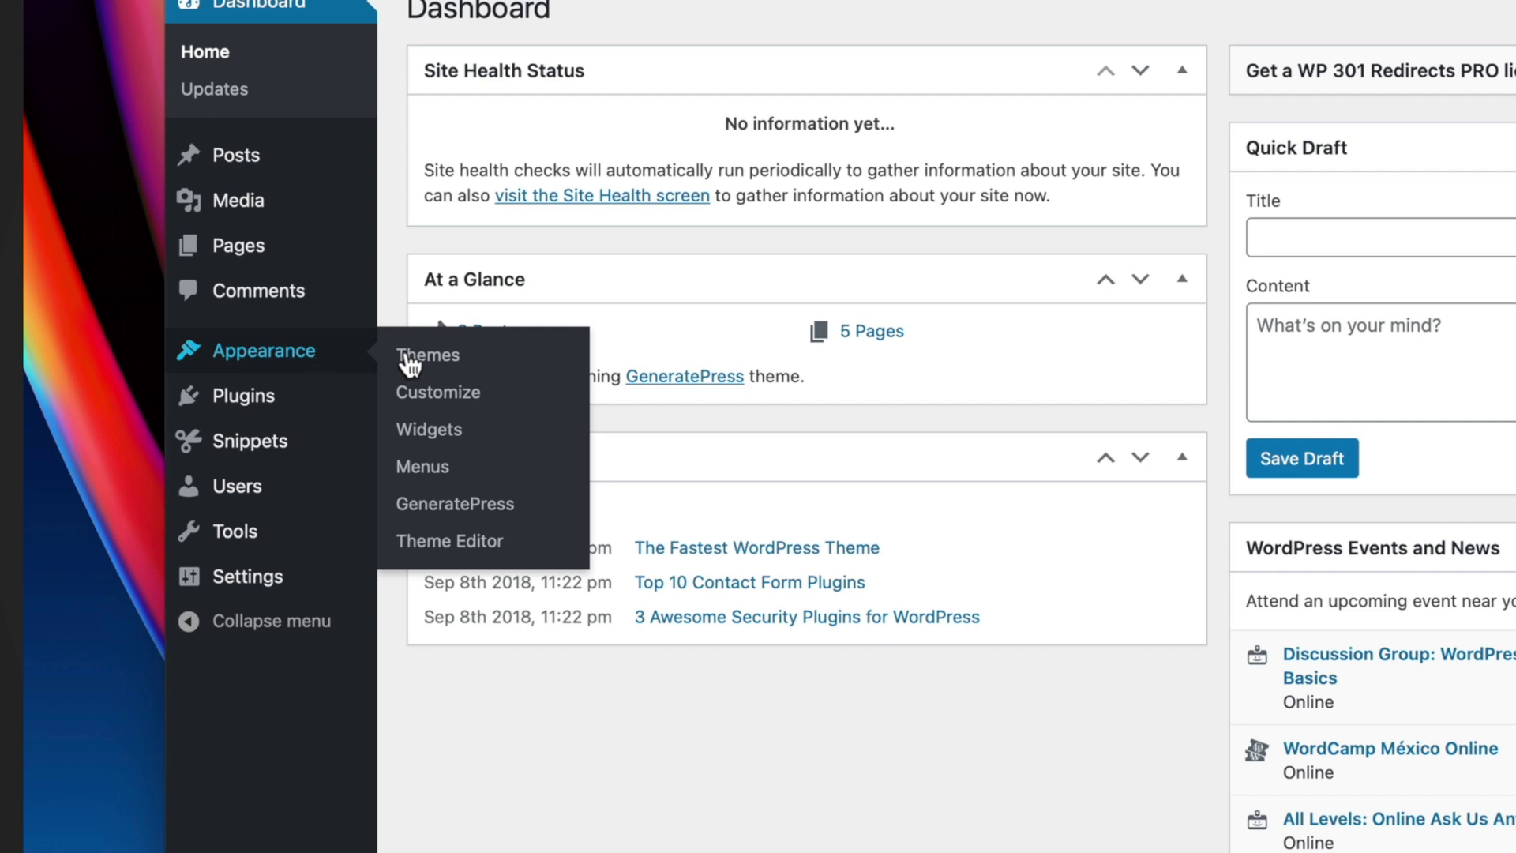
# Activate the GeneratePress Child theme from Appearance > Themes and visit the site.
pyautogui.click(415, 356)
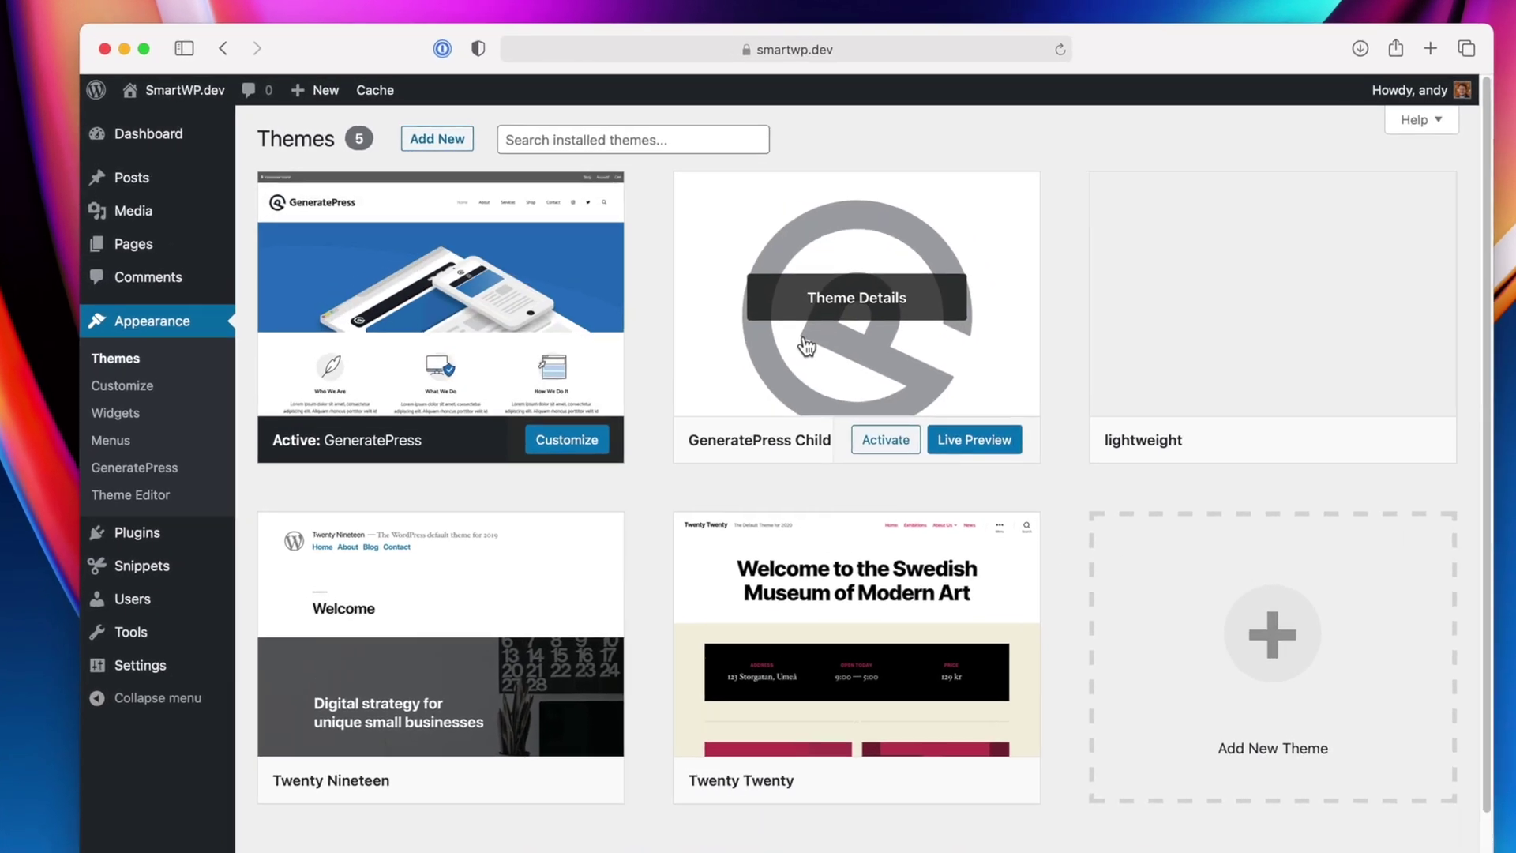
pyautogui.moveTo(938, 344)
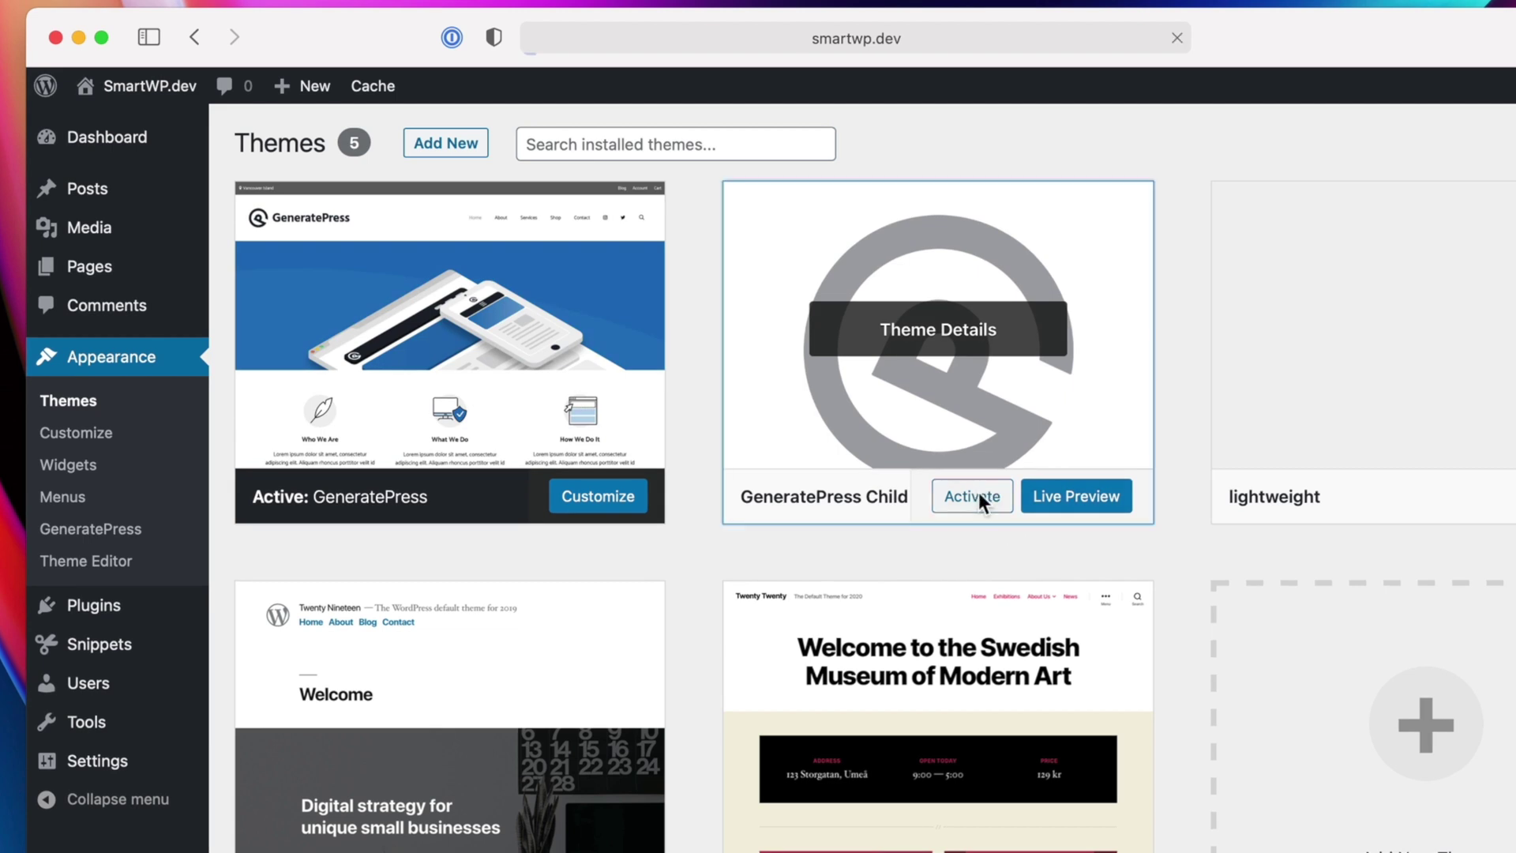
pyautogui.click(972, 496)
pyautogui.moveTo(150, 86)
pyautogui.click(180, 87)
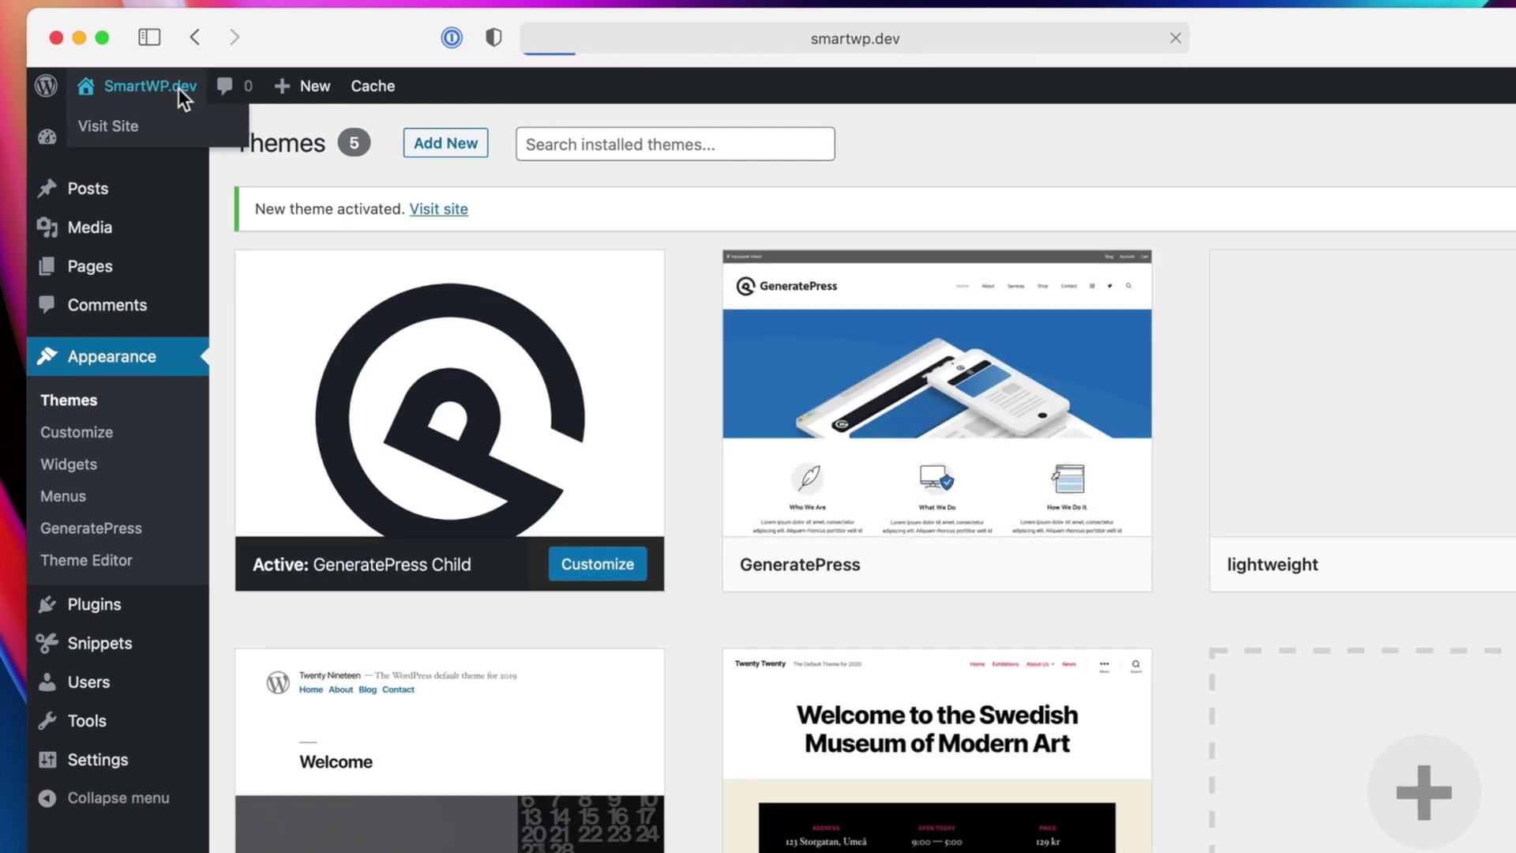